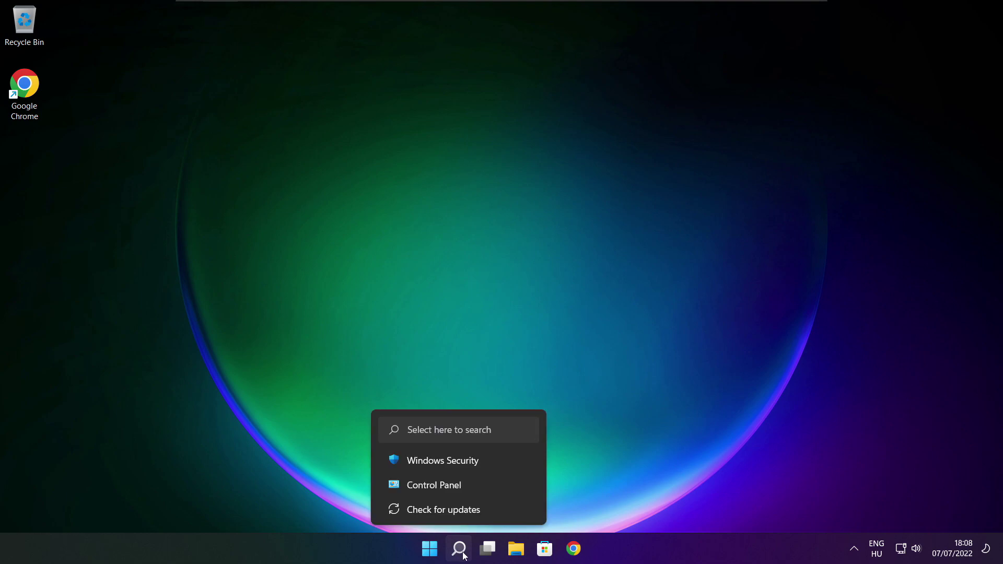
Search Windows for 'device manager' and launch Device Manager from the best match
click(465, 557)
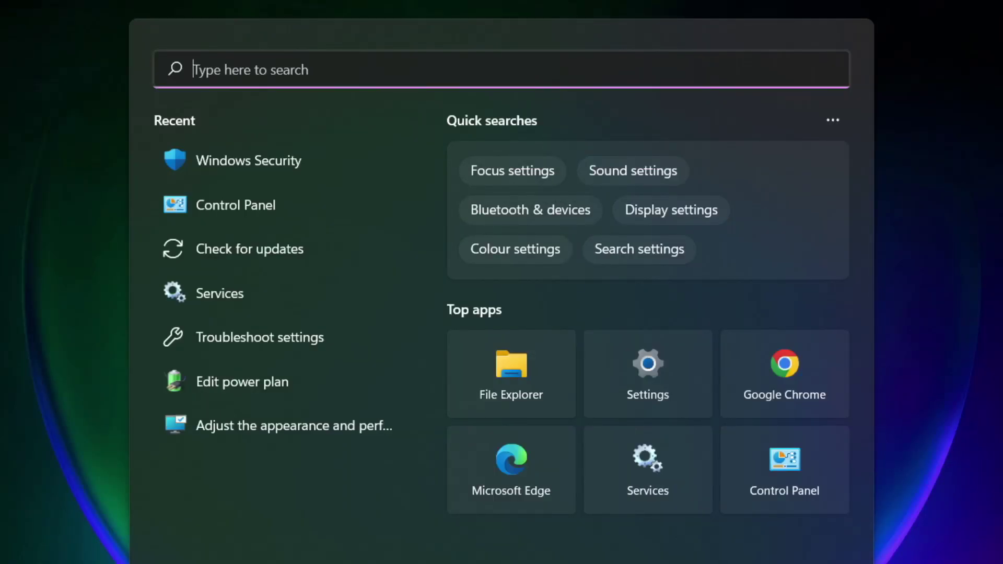
text(device ma)
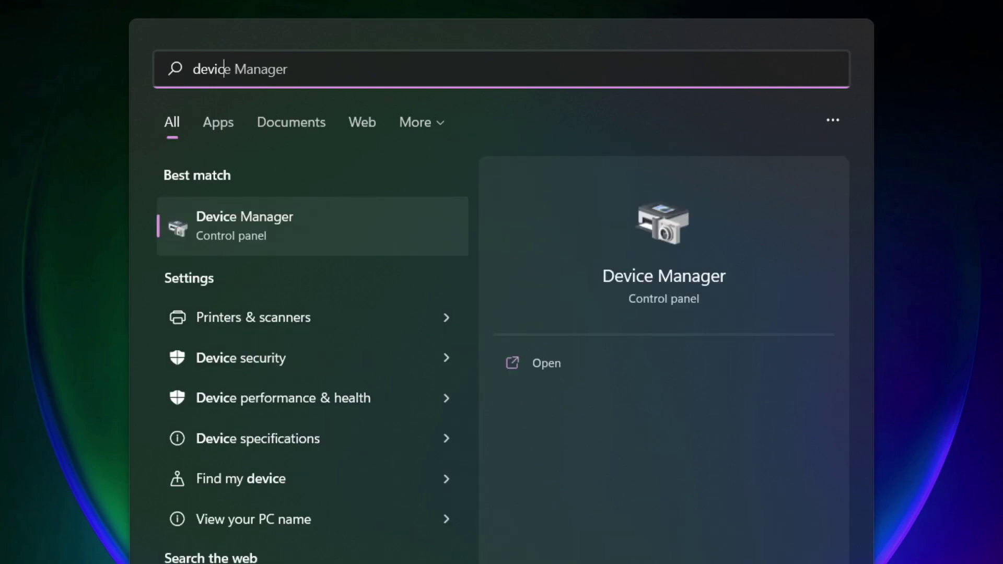
text(nager)
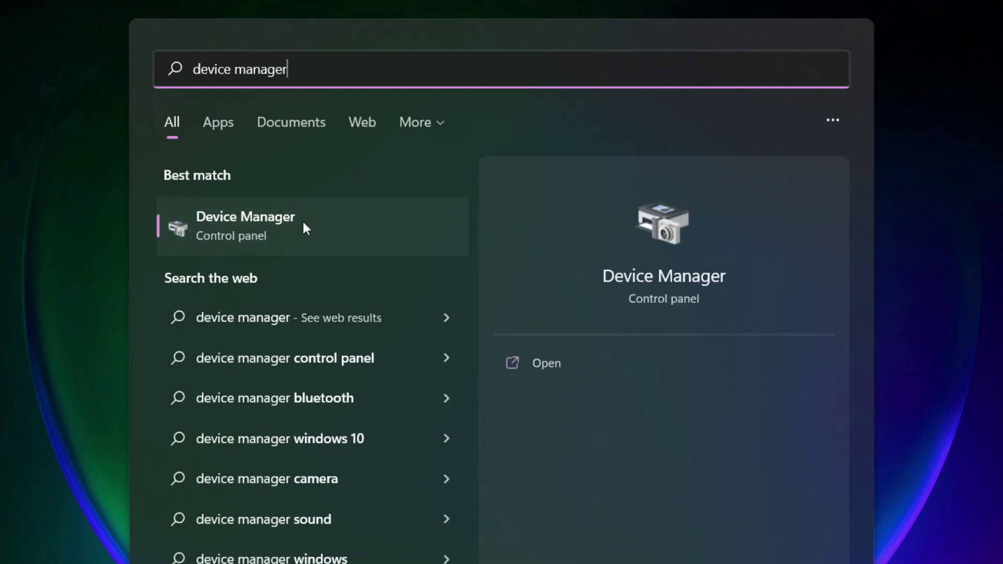
click(368, 229)
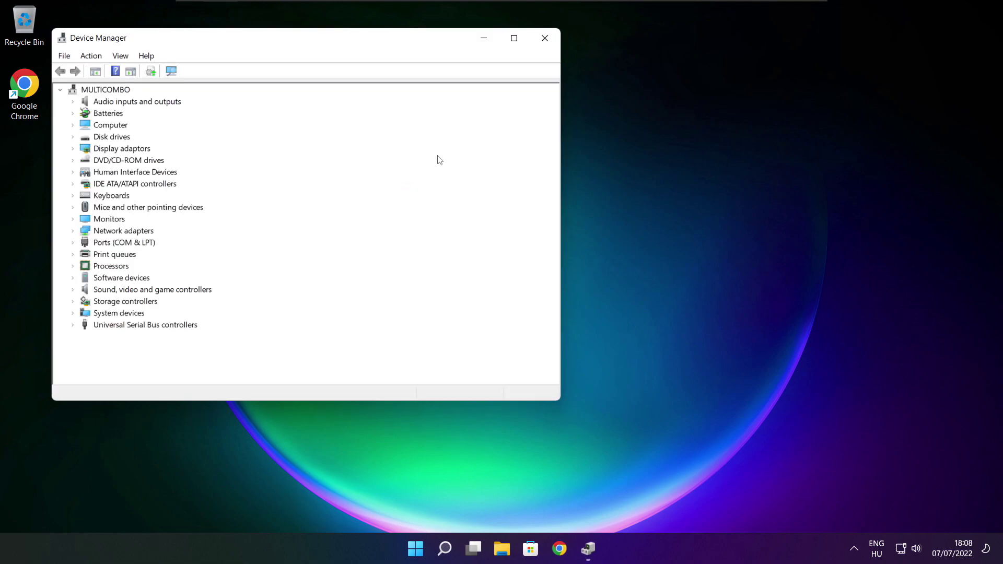
Run an automatic driver search for the VMware SVGA 3D display adapter and close the result
click(514, 39)
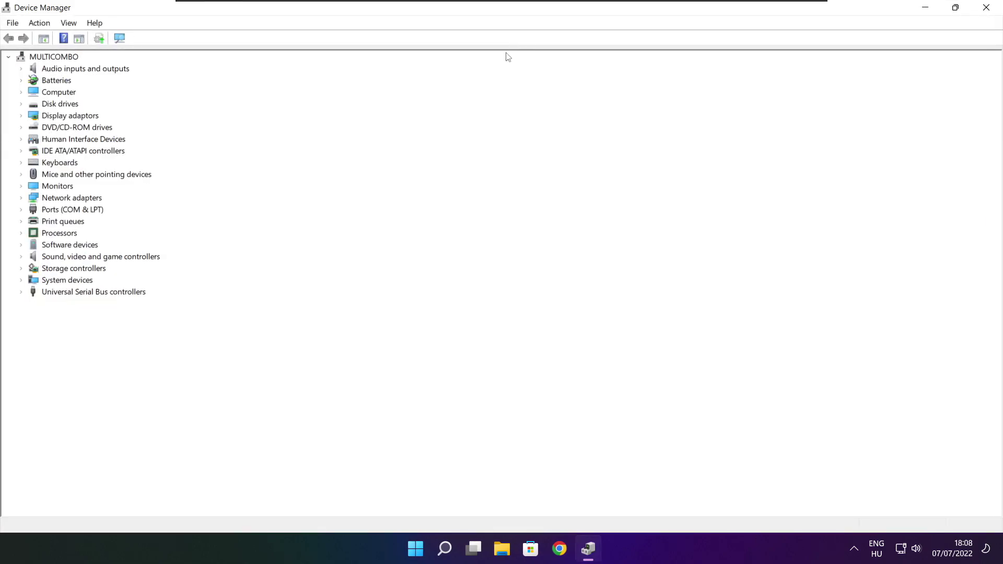
click(55, 116)
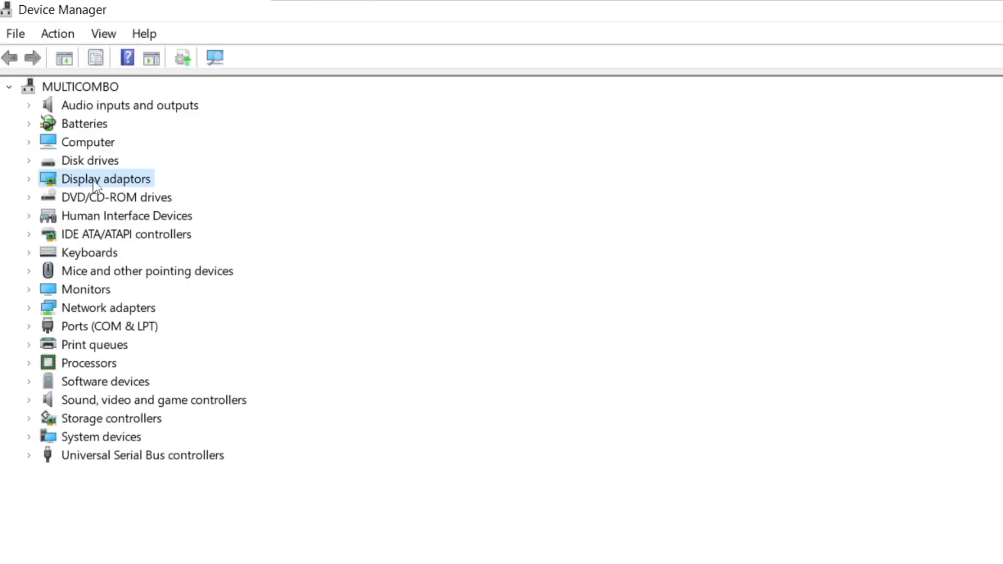
click(29, 179)
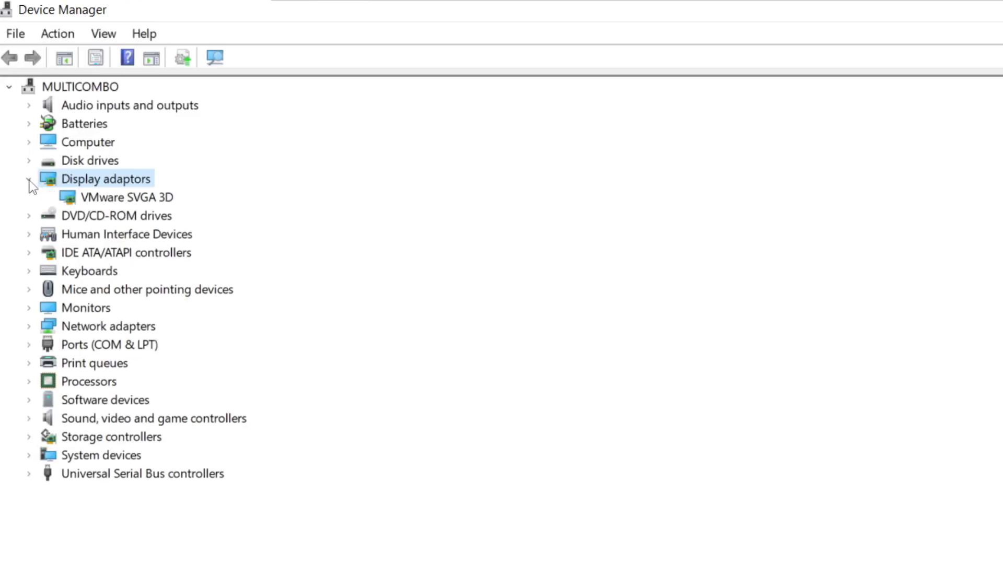
click(168, 198)
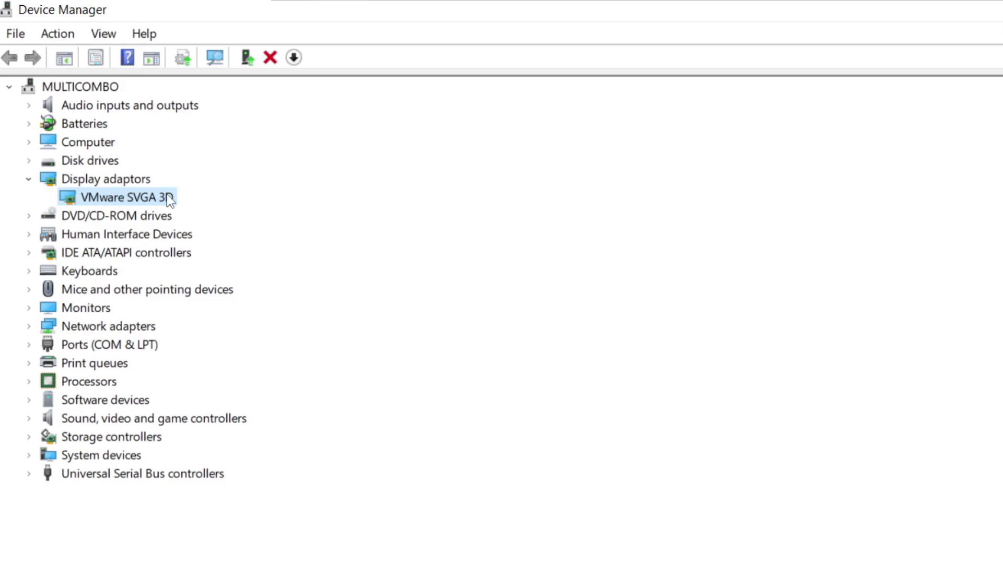
right_click(108, 197)
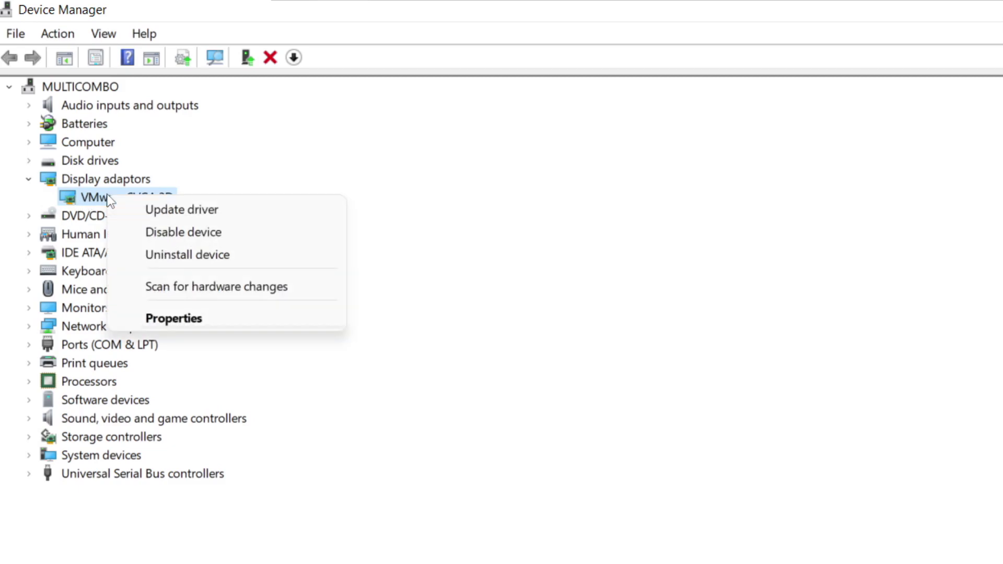
click(221, 210)
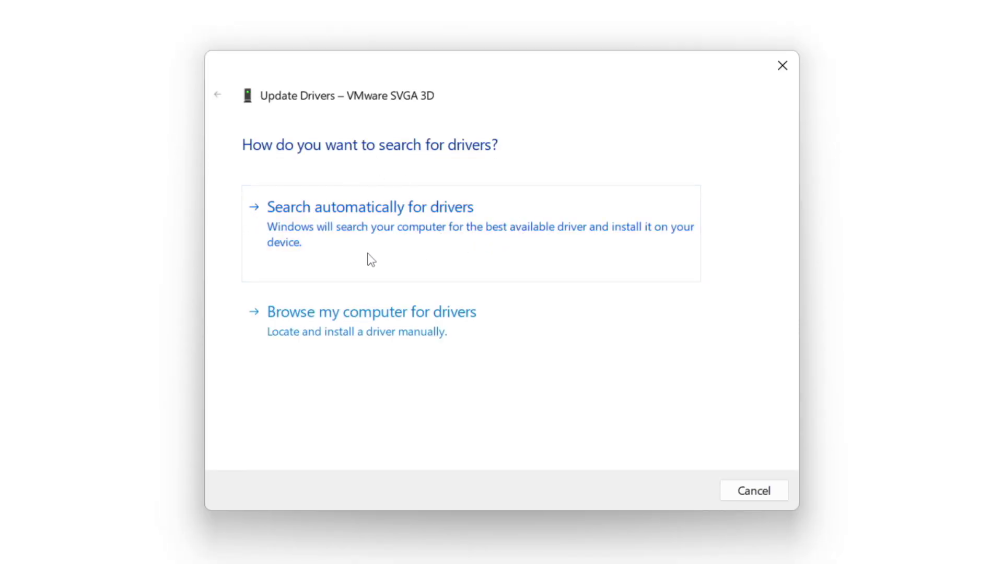
click(441, 236)
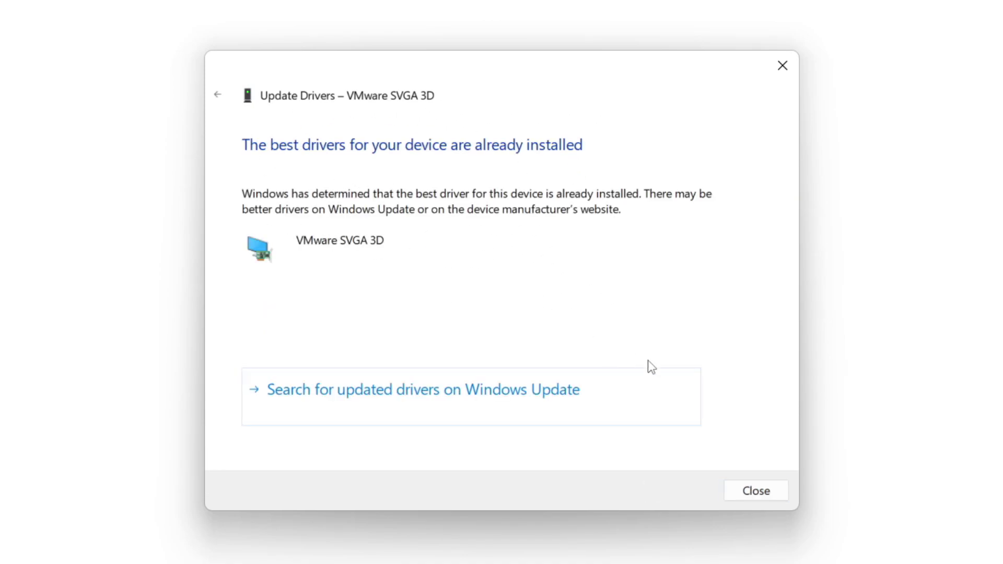
click(755, 497)
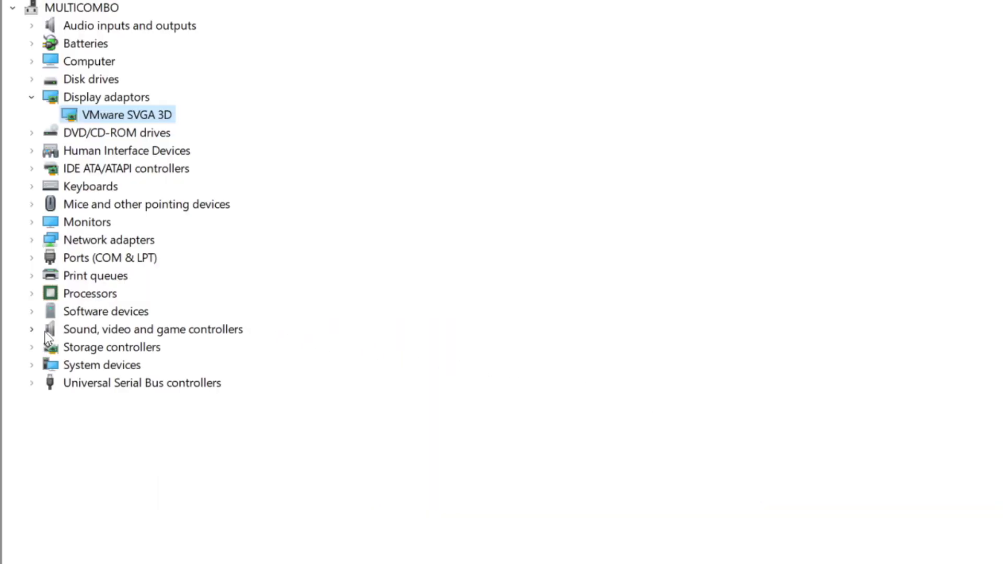
Run an automatic driver search for the High Definition Audio Device and close the result
click(44, 333)
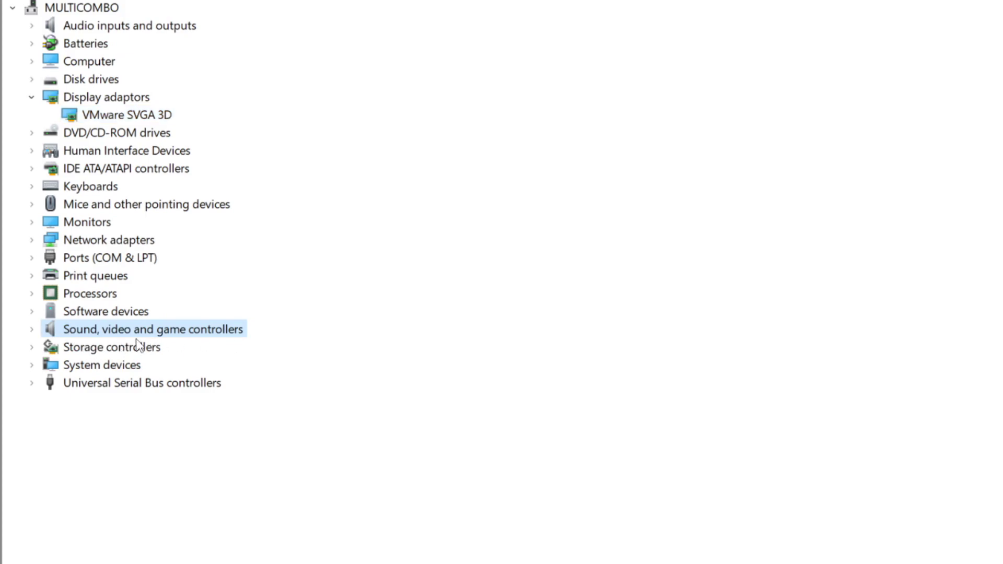
click(32, 331)
click(172, 350)
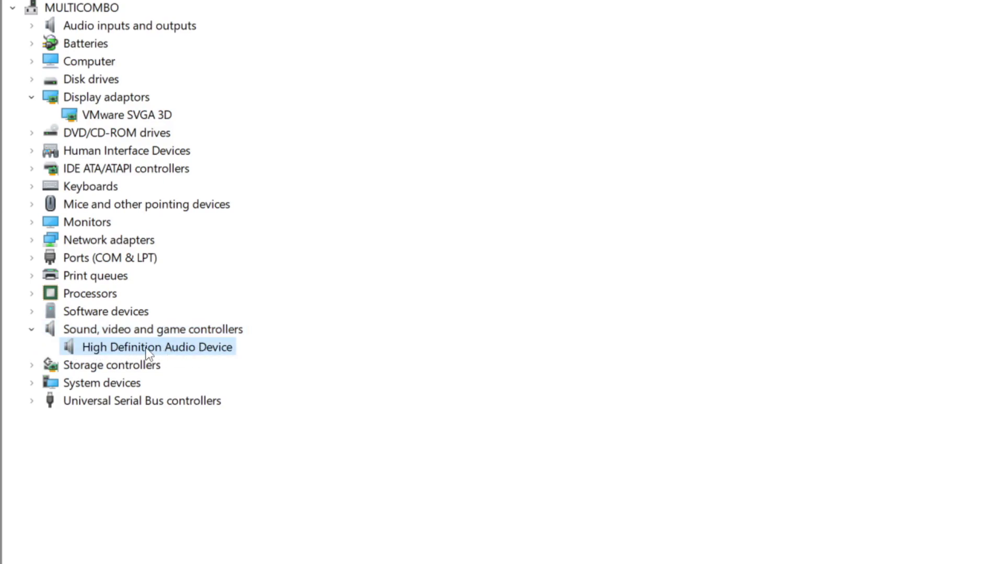
right_click(147, 349)
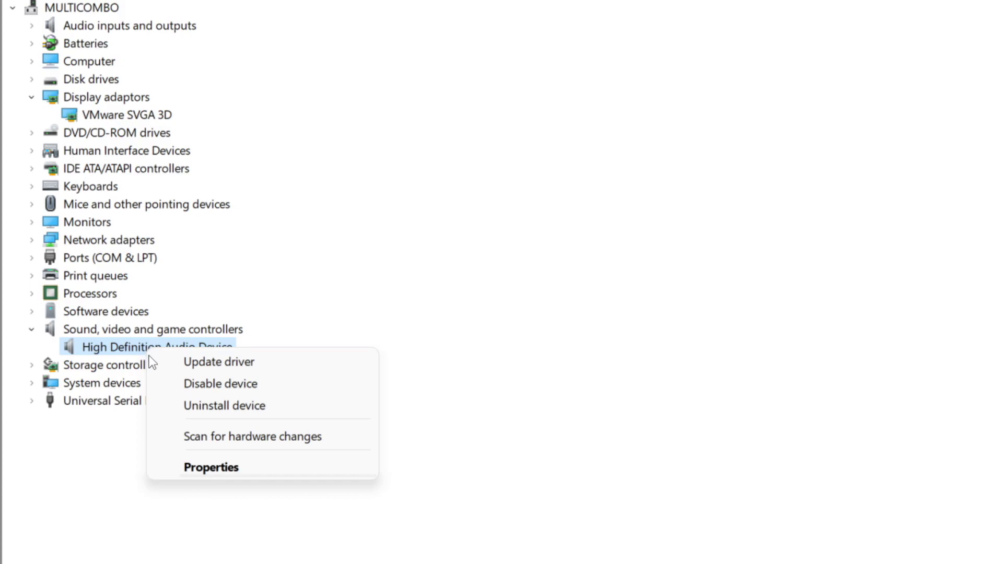
click(296, 364)
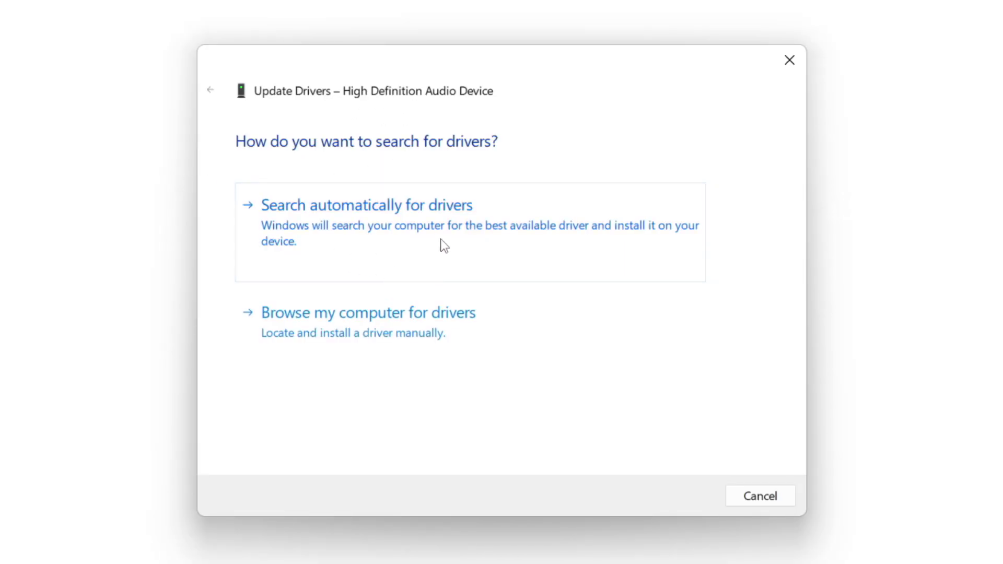
click(400, 230)
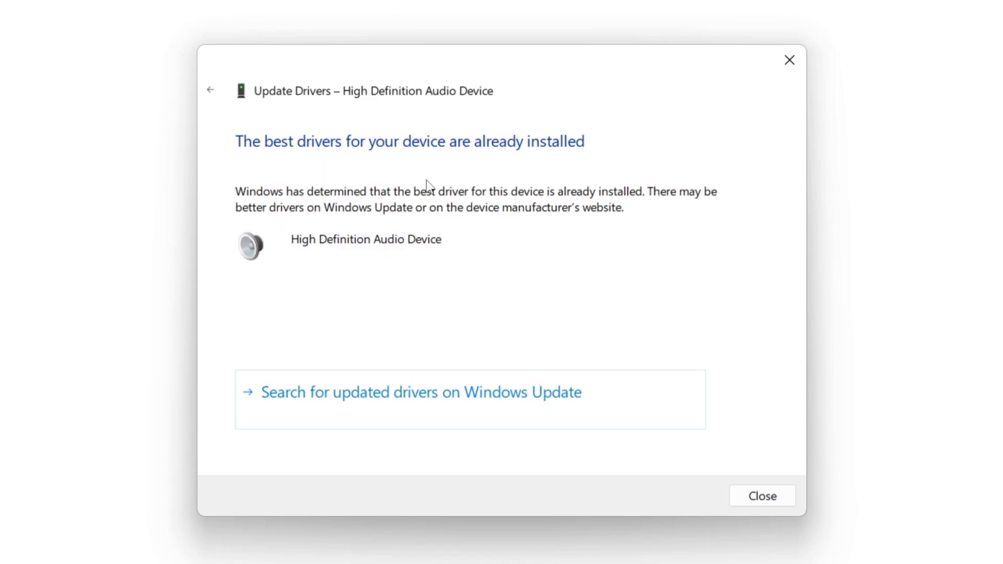
click(764, 496)
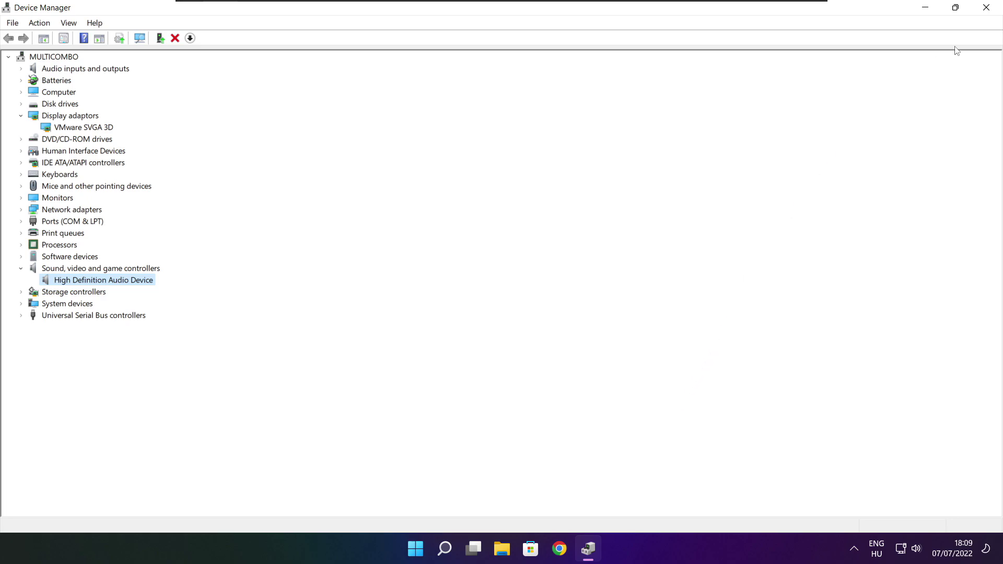
Close Device Manager and verify NOT WORKING GAME's files from its Steam Local Files properties
click(988, 9)
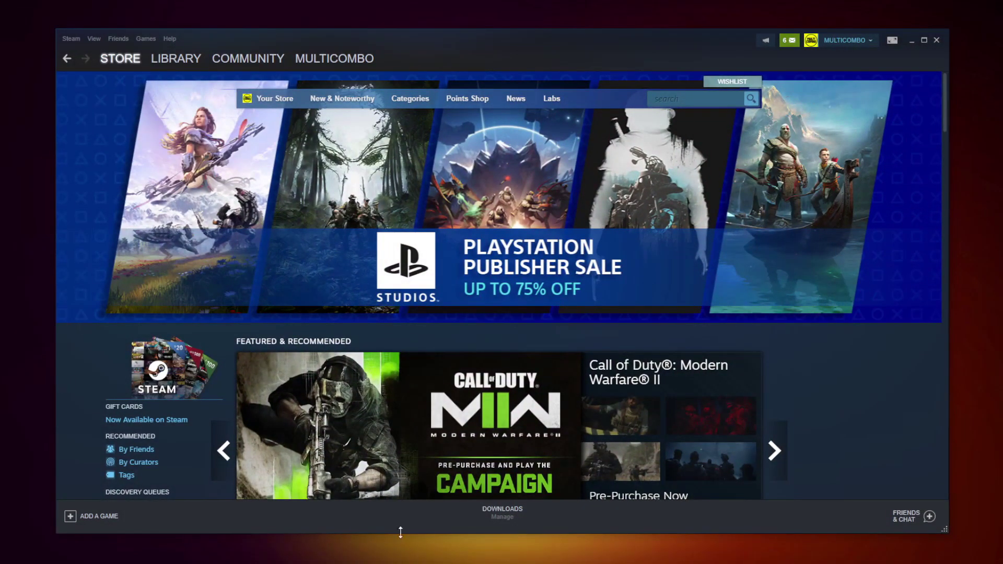
click(173, 61)
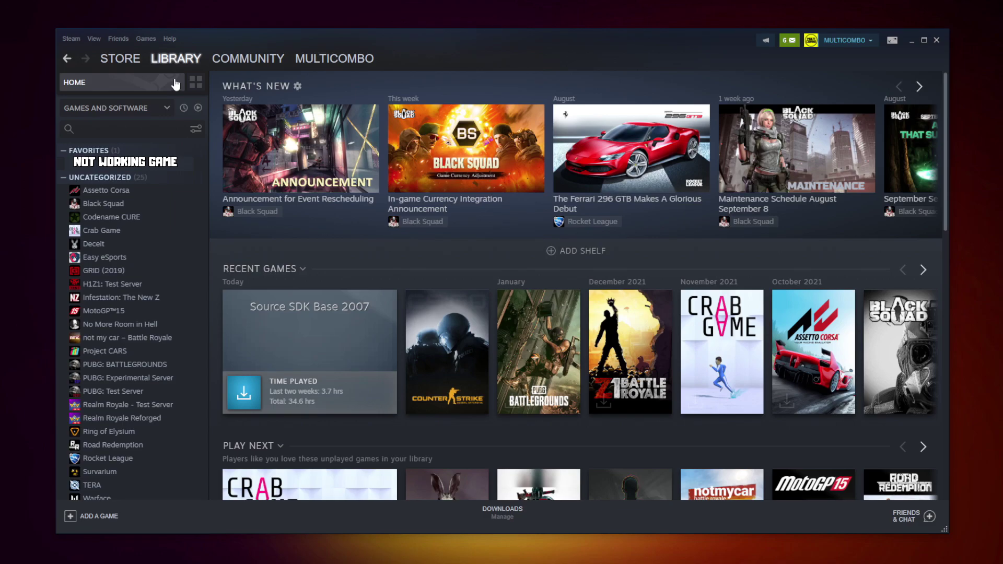
right_click(196, 171)
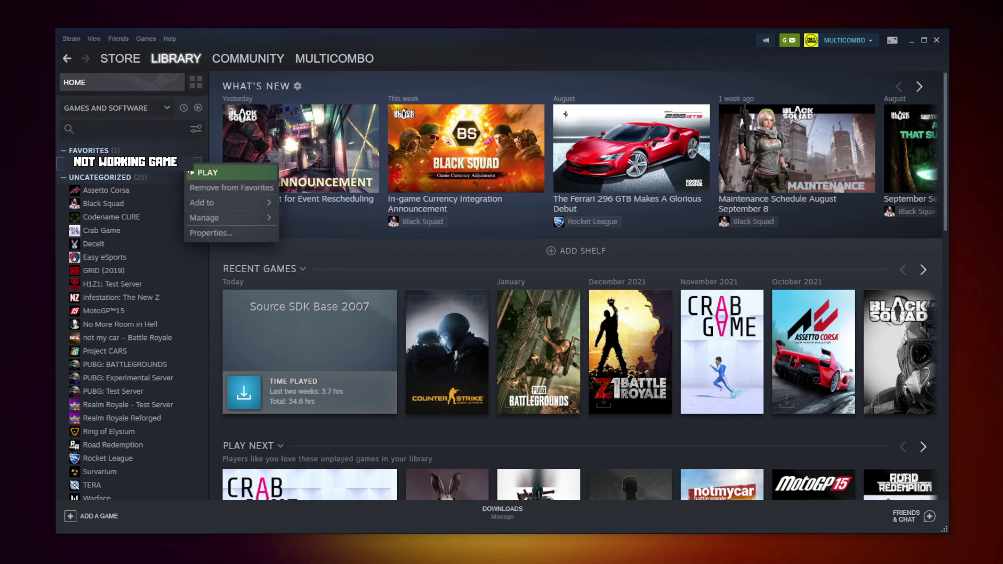
click(224, 230)
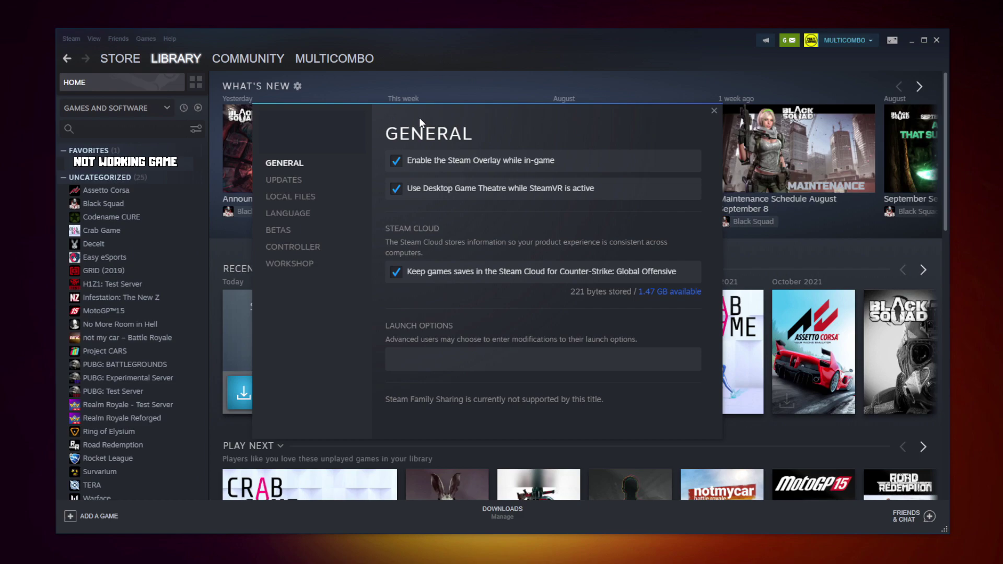
click(295, 201)
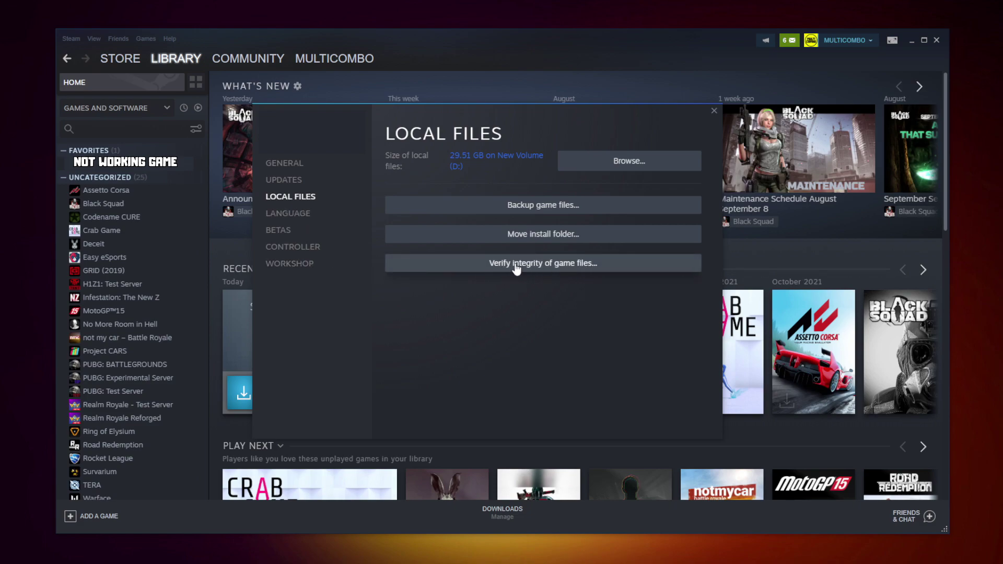
click(547, 265)
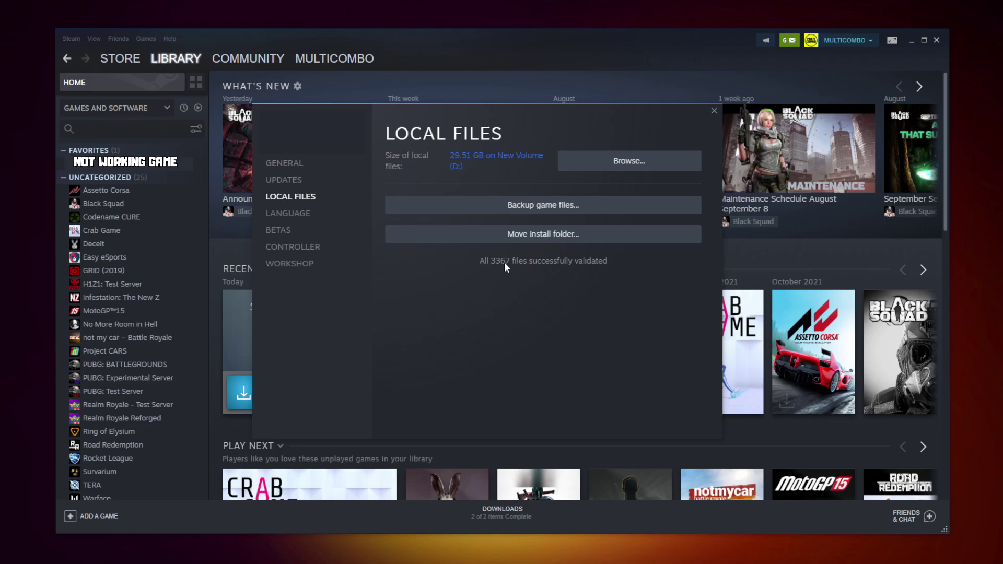
Set the game executable to Windows 8 compatibility, no fullscreen optimizations, run as administrator, and apply
click(601, 166)
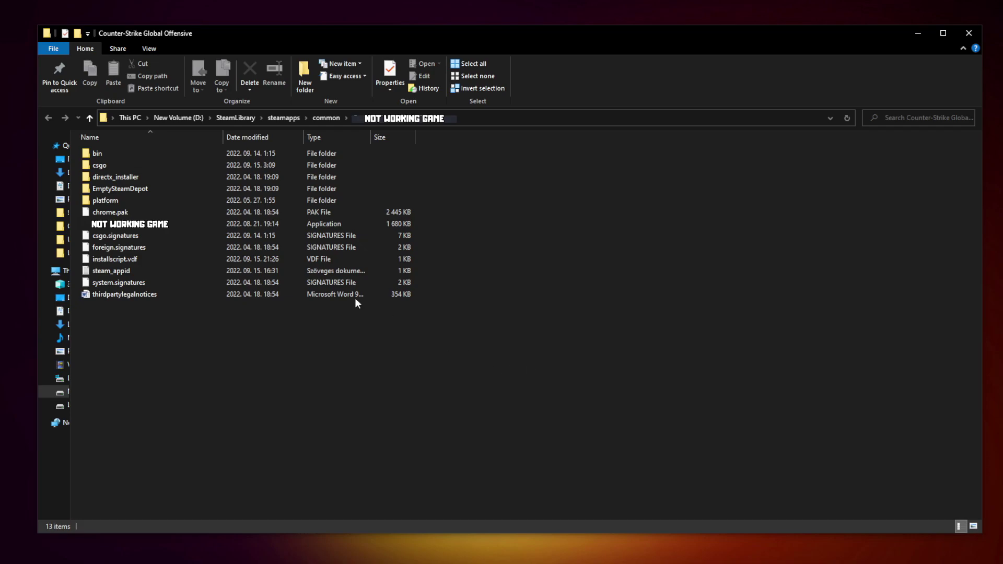
click(166, 228)
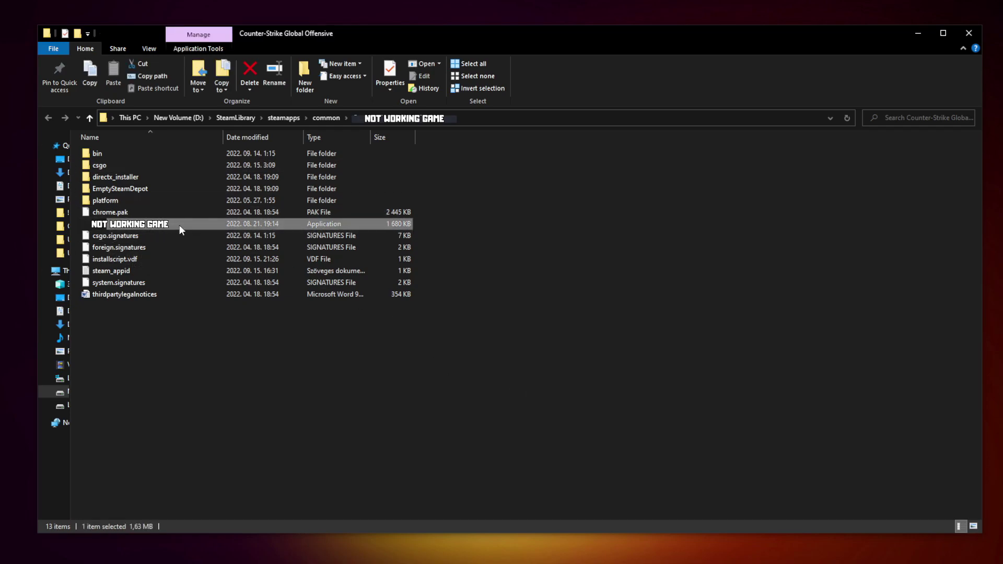
right_click(202, 229)
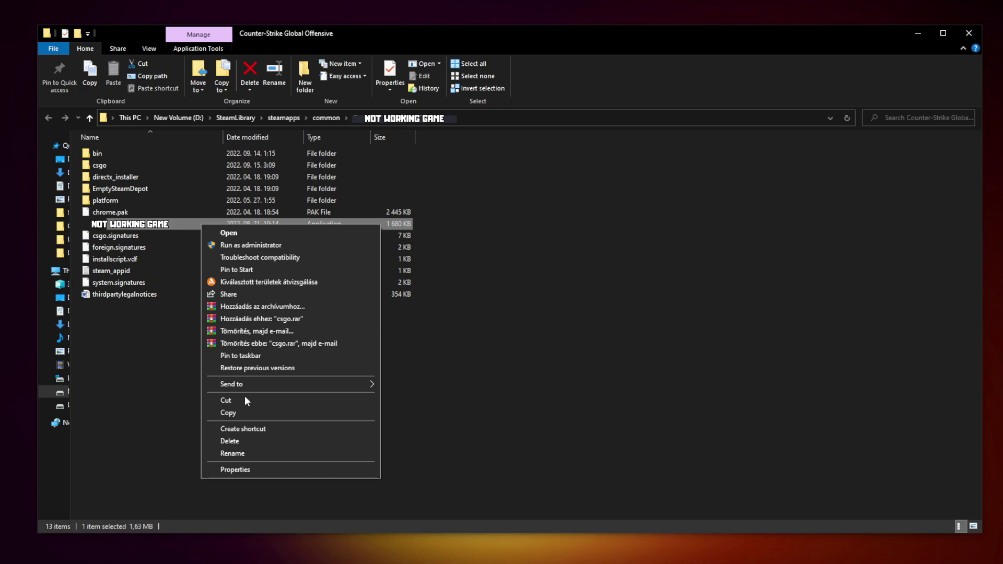
click(289, 468)
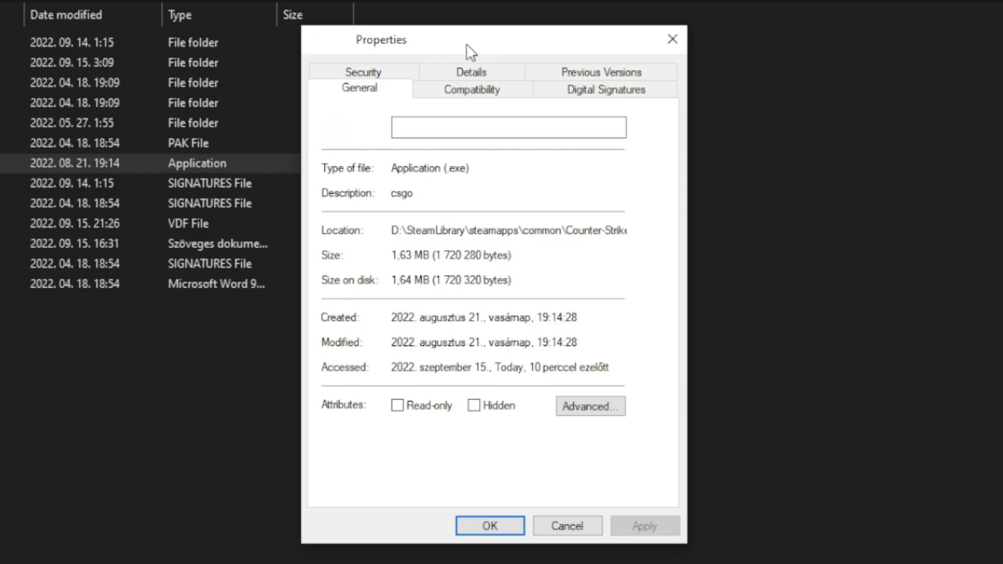
click(484, 101)
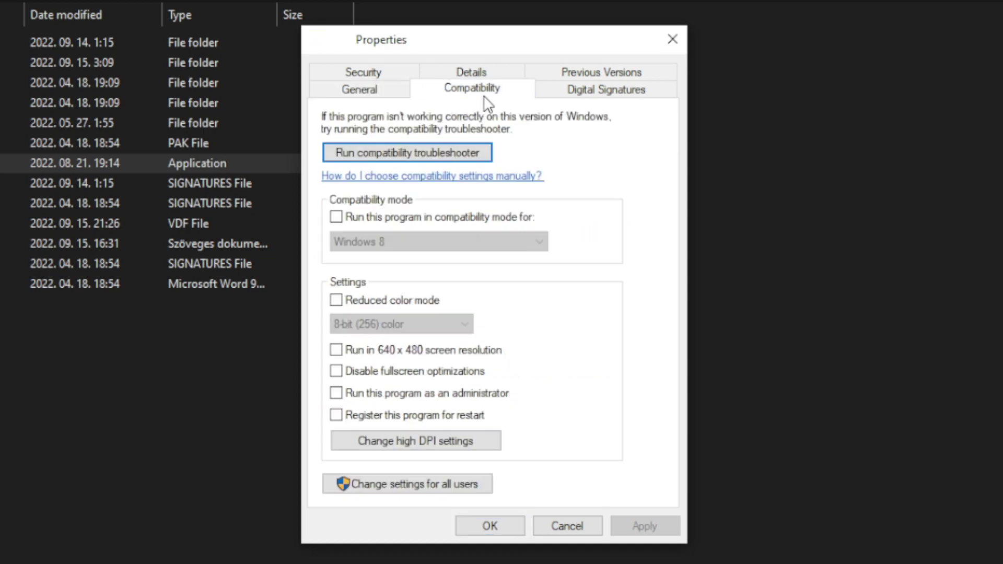
click(347, 219)
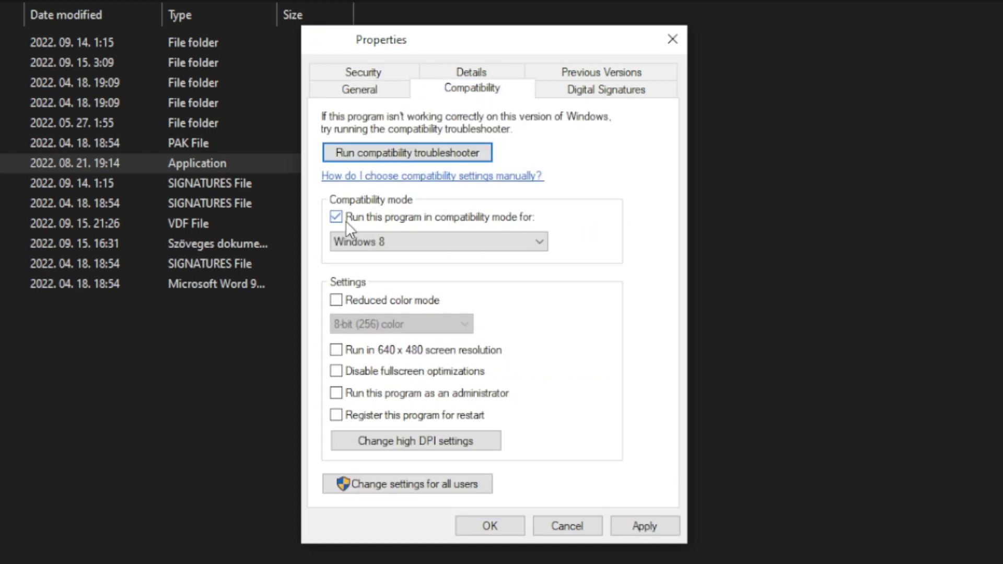
click(390, 243)
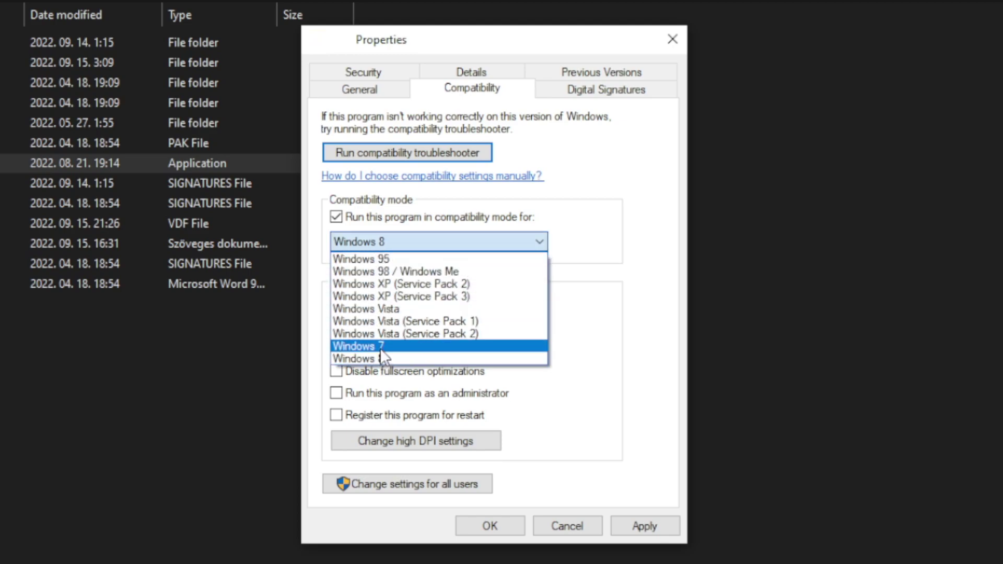
click(390, 358)
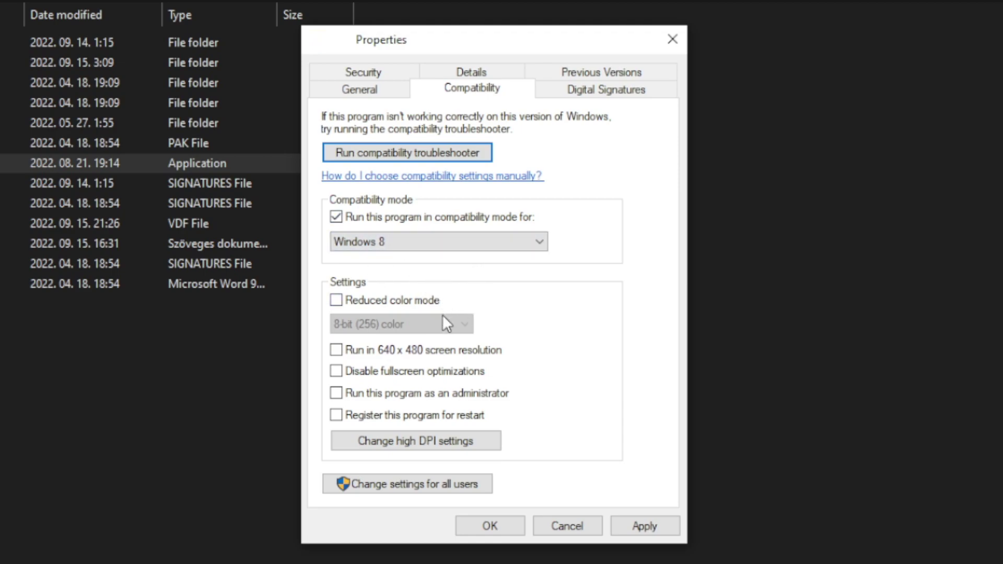
click(408, 374)
click(484, 400)
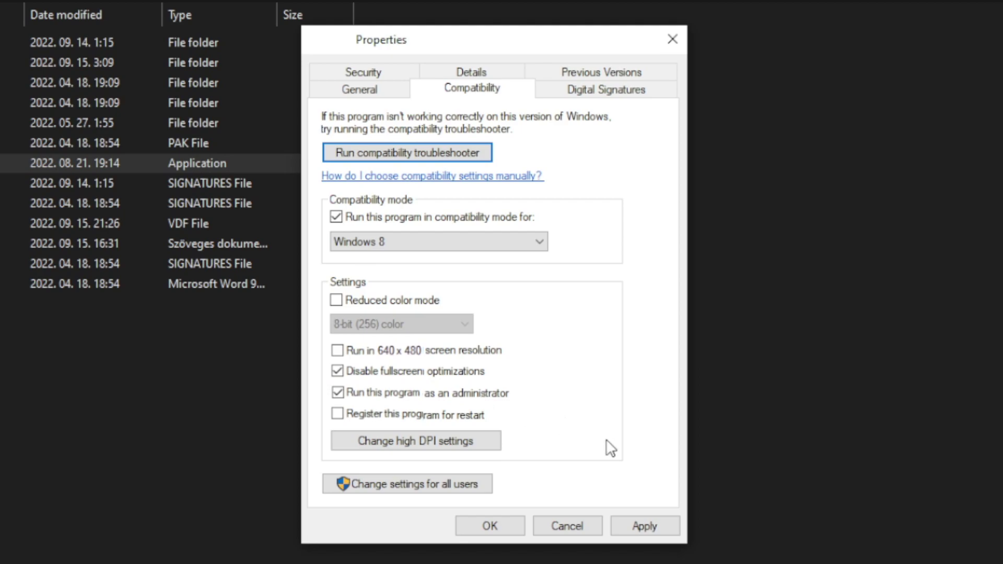
click(651, 525)
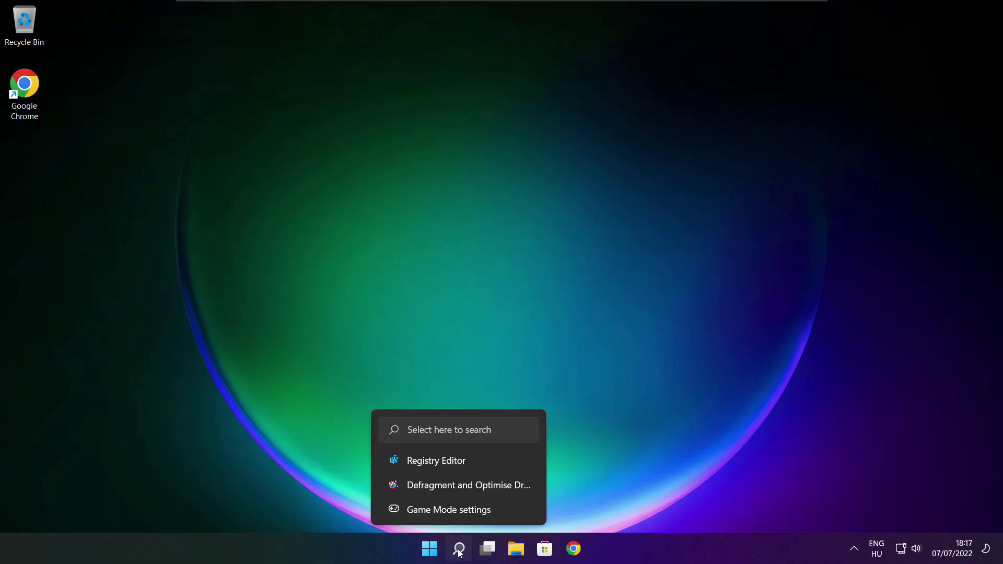
Search 'updates' and run Check for updates on the Windows Update settings page
click(459, 549)
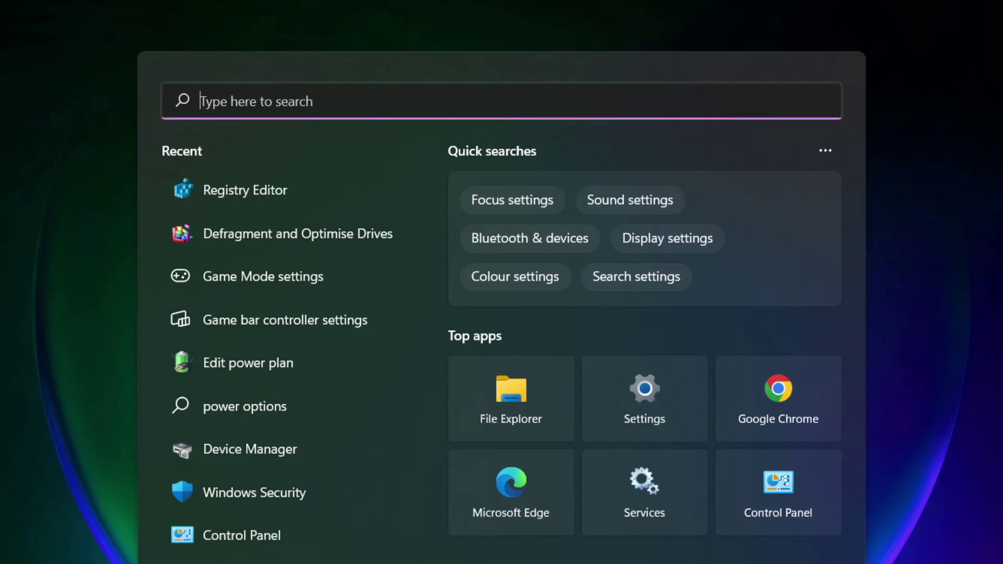
text(updates)
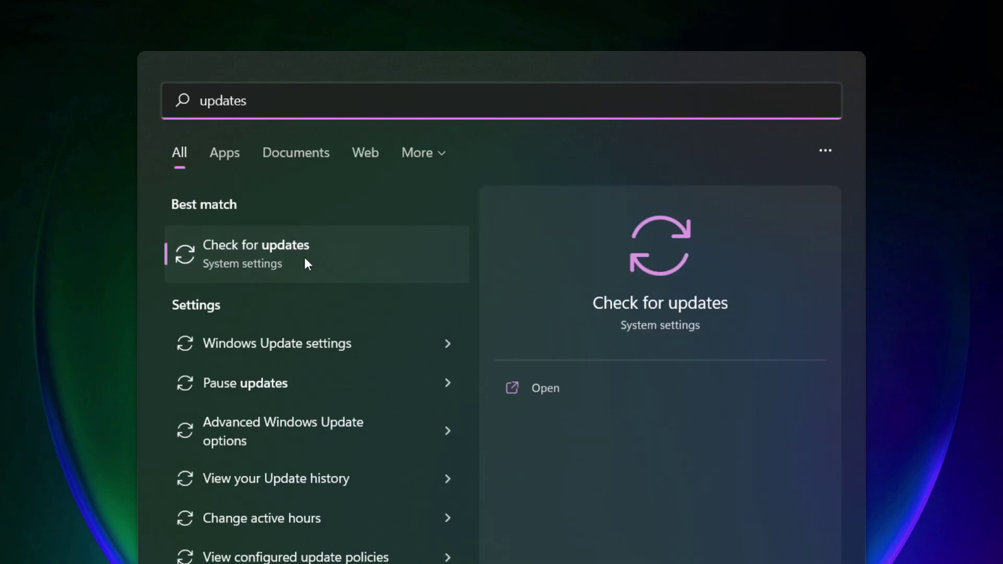
click(307, 263)
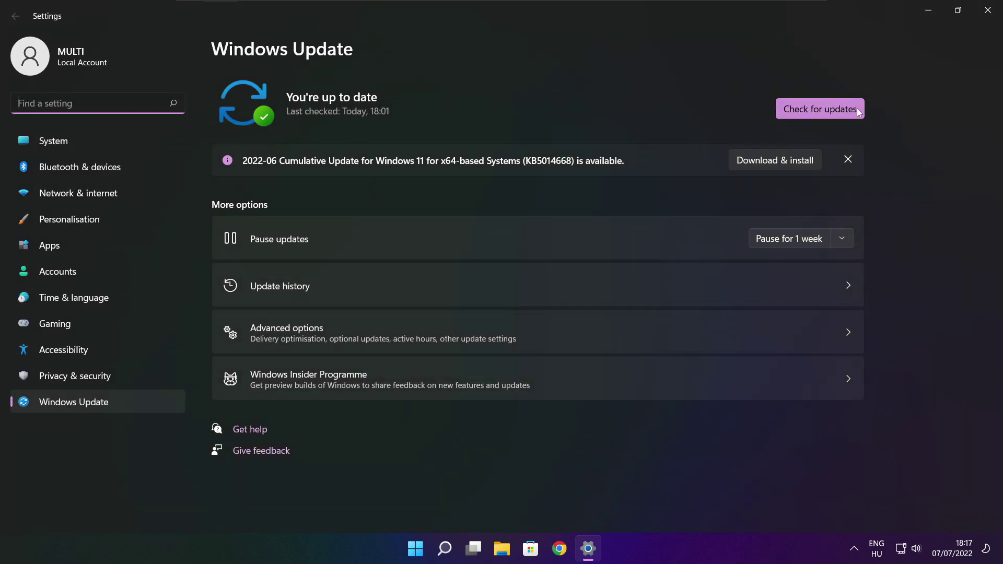
click(821, 111)
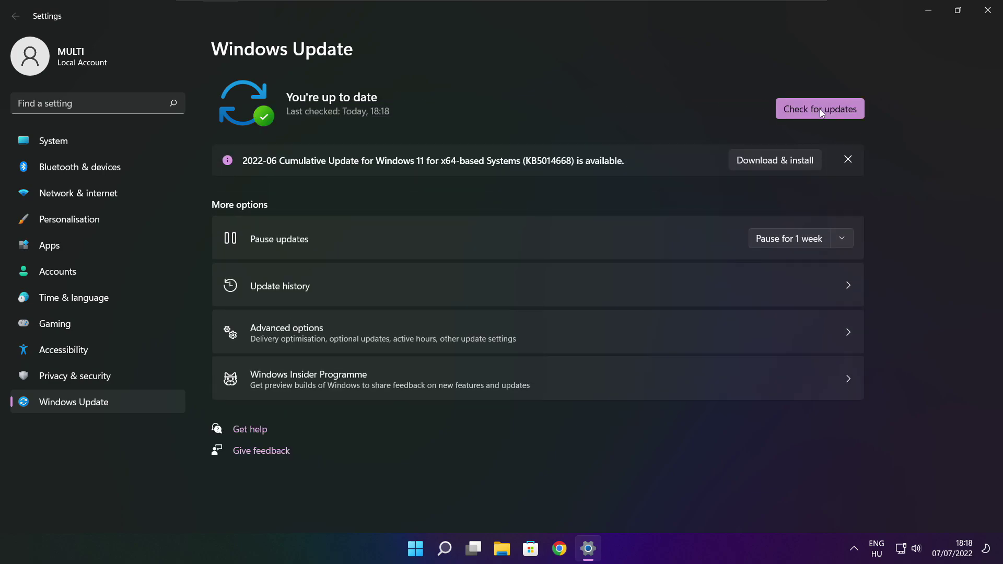
Close Settings and download dxwebsetup.exe from the DirectX End-User Runtime page in Chrome
click(986, 15)
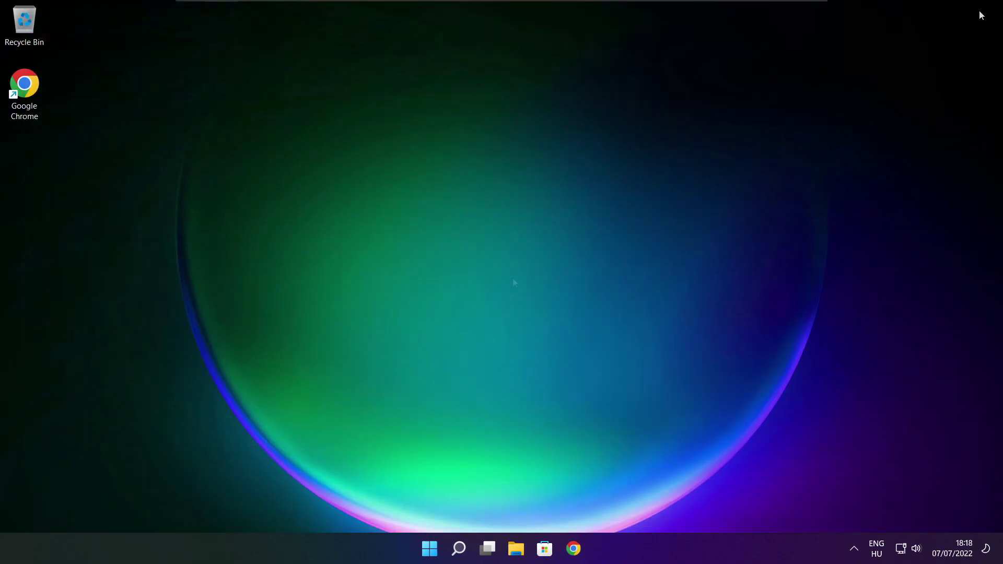
click(576, 553)
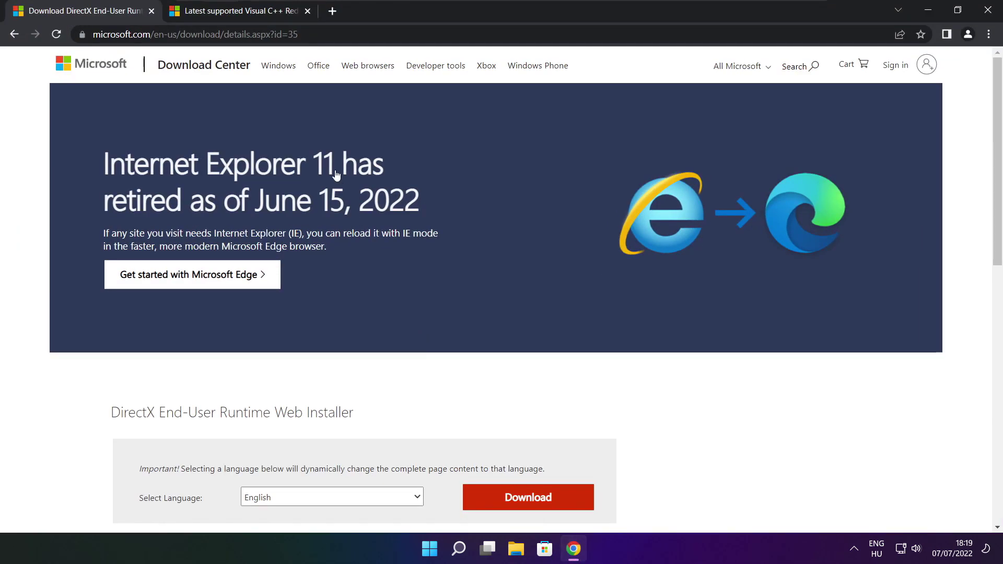
drag(299, 34, 92, 34)
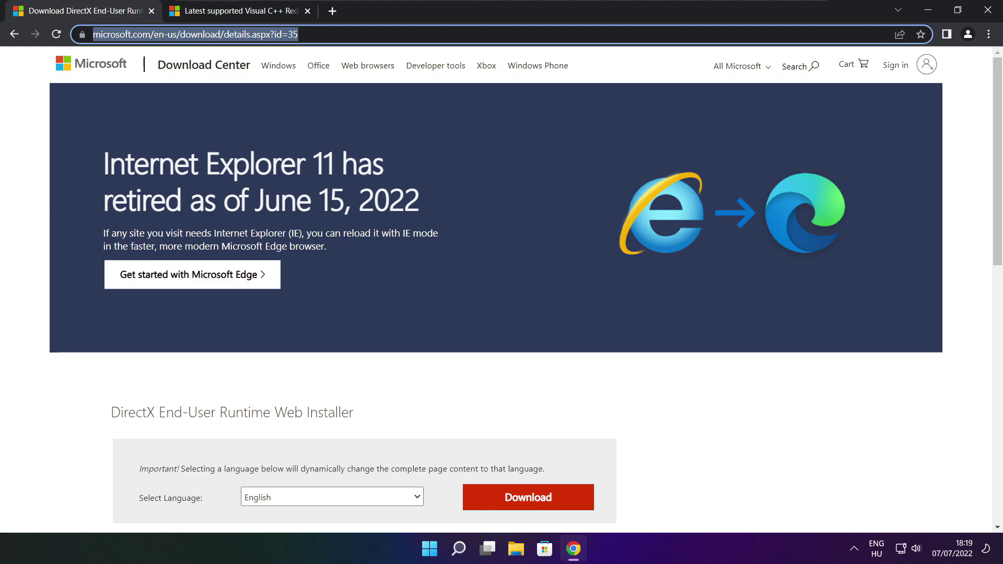
key(Right)
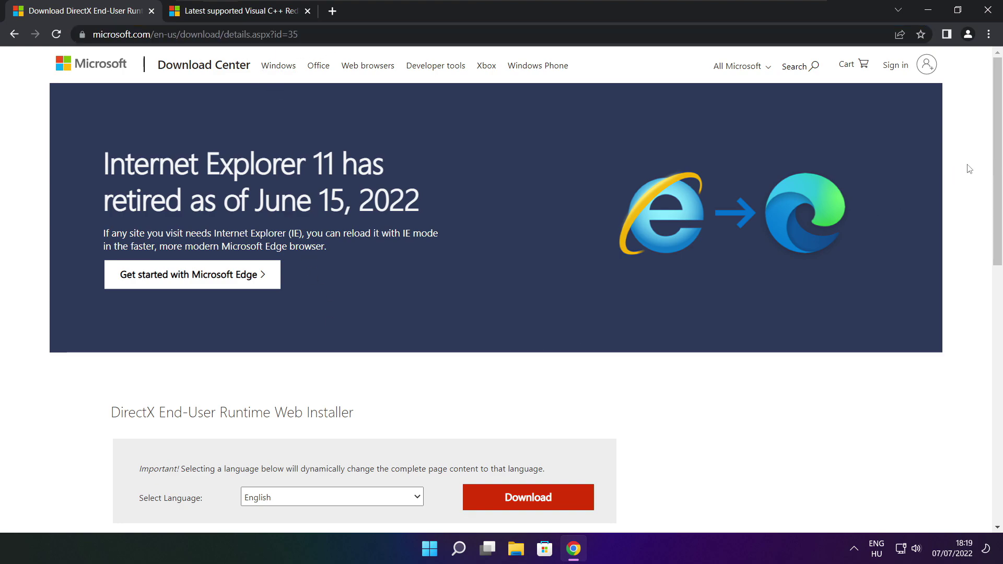
drag(998, 146, 998, 233)
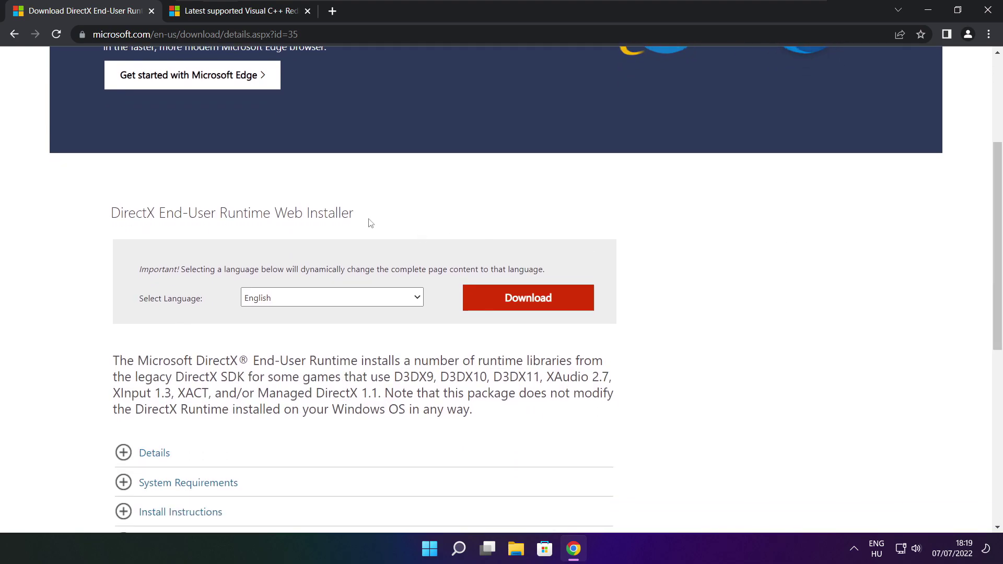
drag(366, 217, 216, 214)
click(427, 222)
click(532, 301)
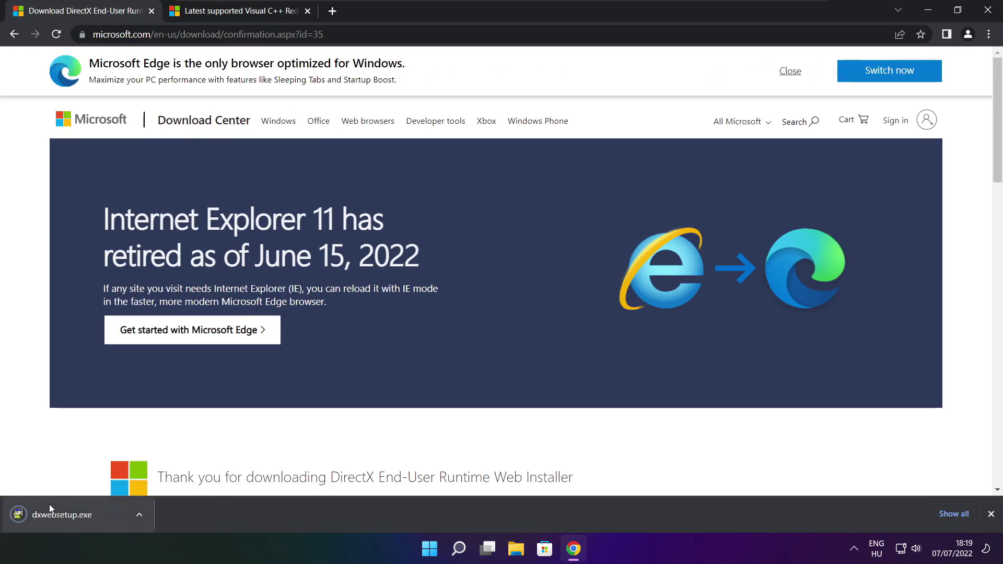
Run dxwebsetup.exe, accept the licence, decline the Bing Bar, and install the DirectX components
click(94, 517)
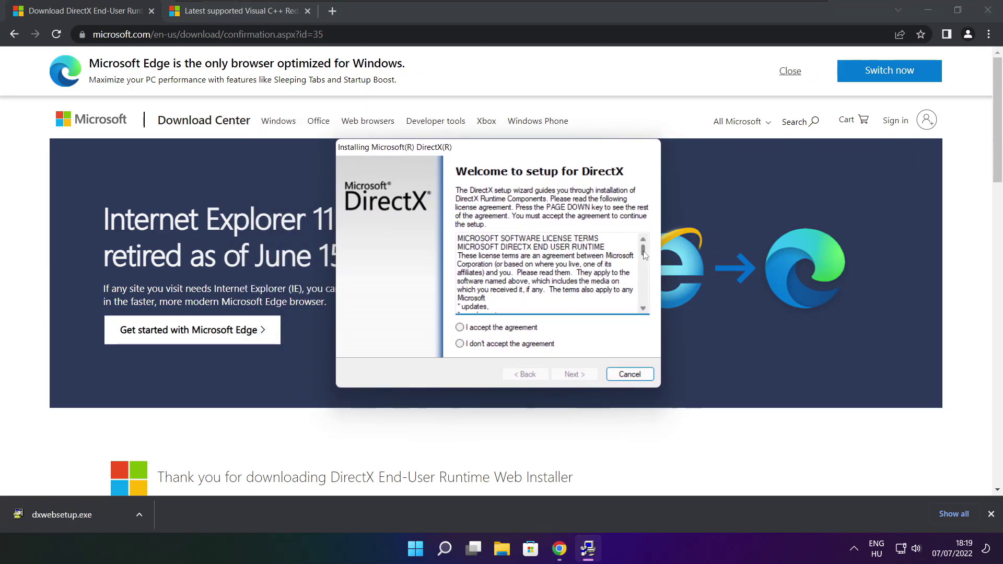
scroll(546, 272, down, 15)
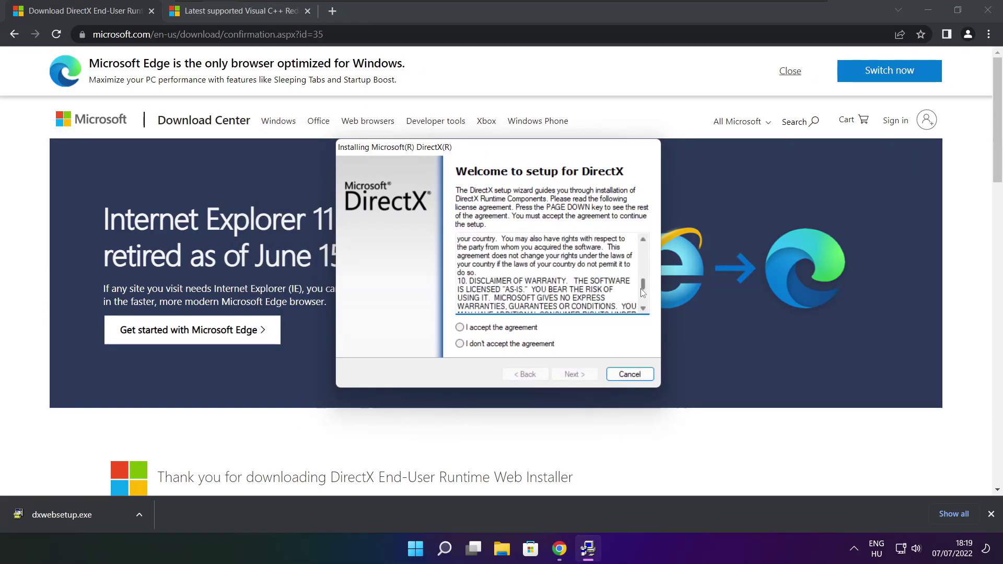
click(481, 328)
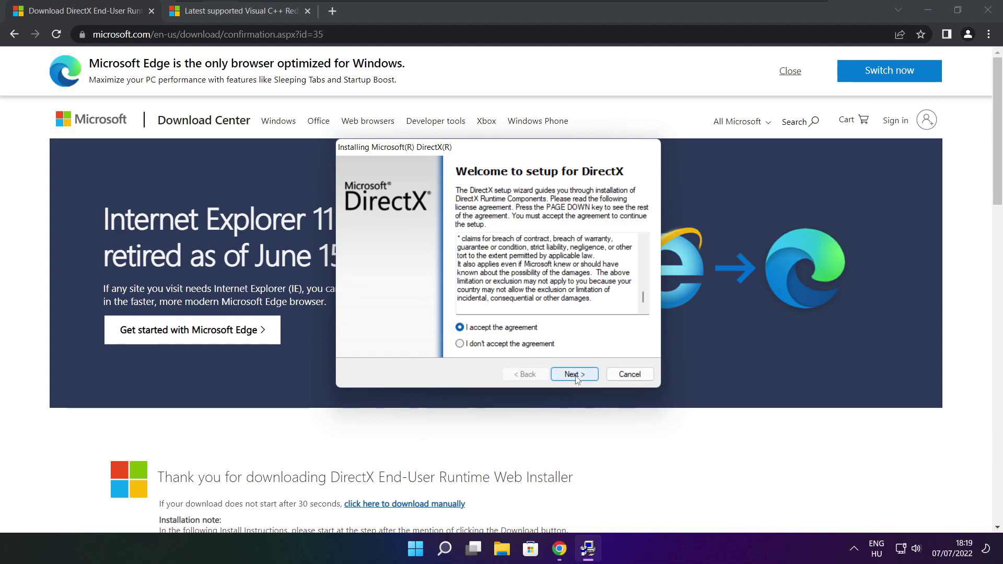
click(578, 375)
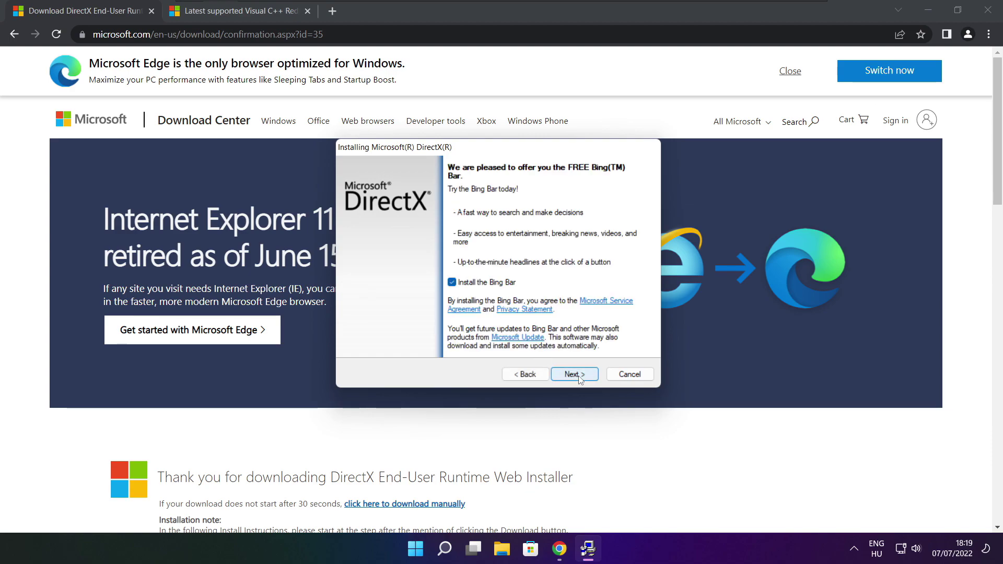
click(451, 283)
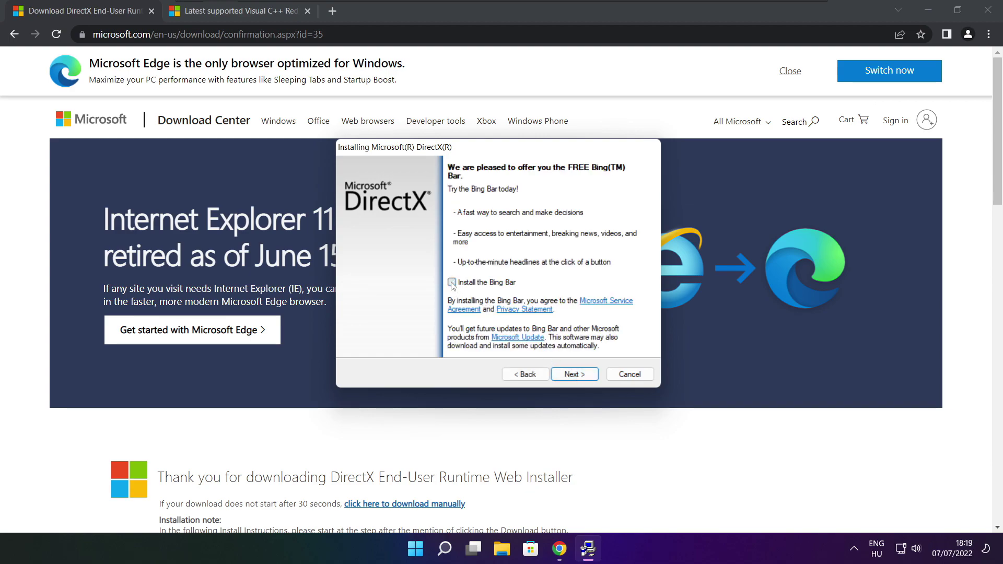
click(585, 379)
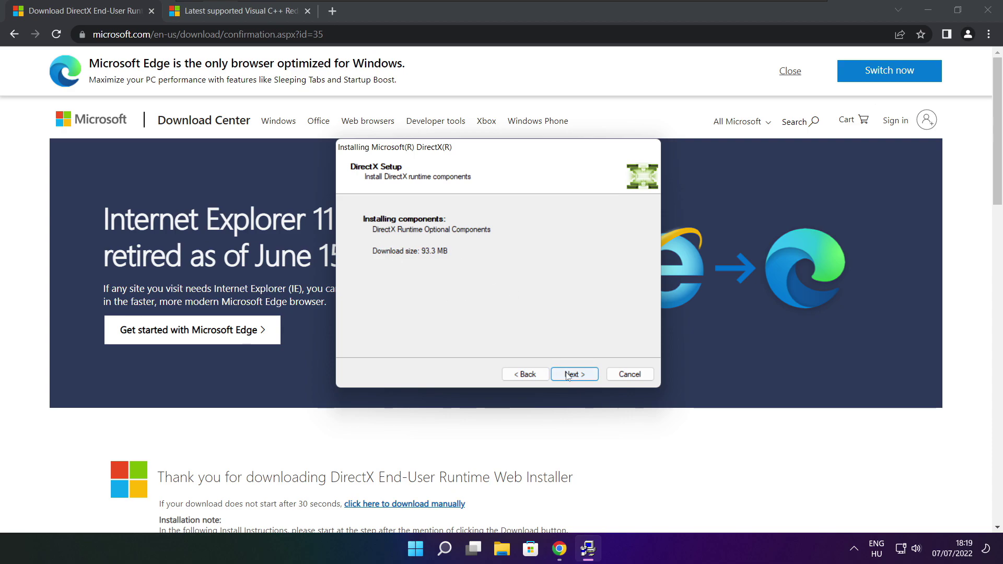
click(576, 376)
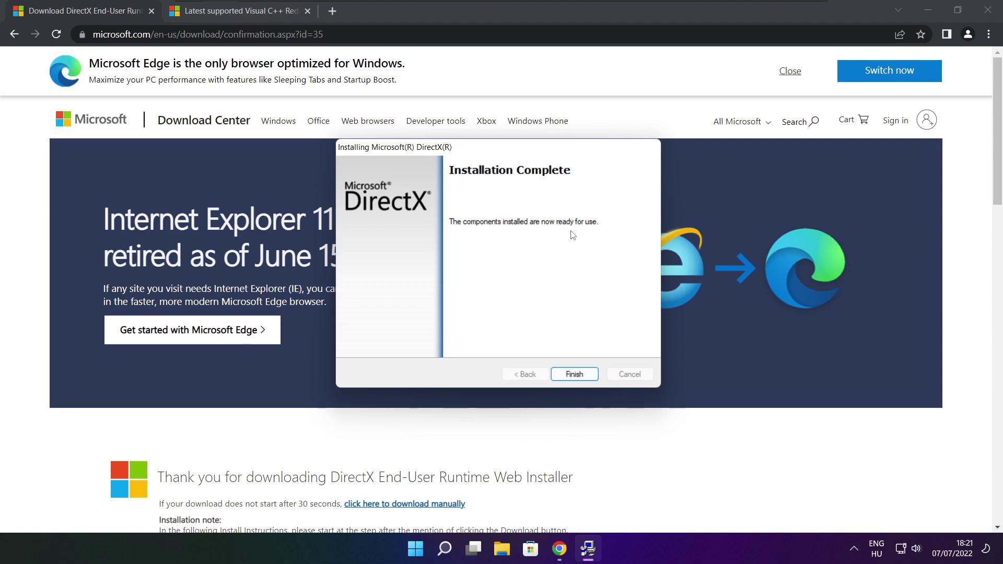
Finish the DirectX installer and close the DirectX download tab
click(575, 375)
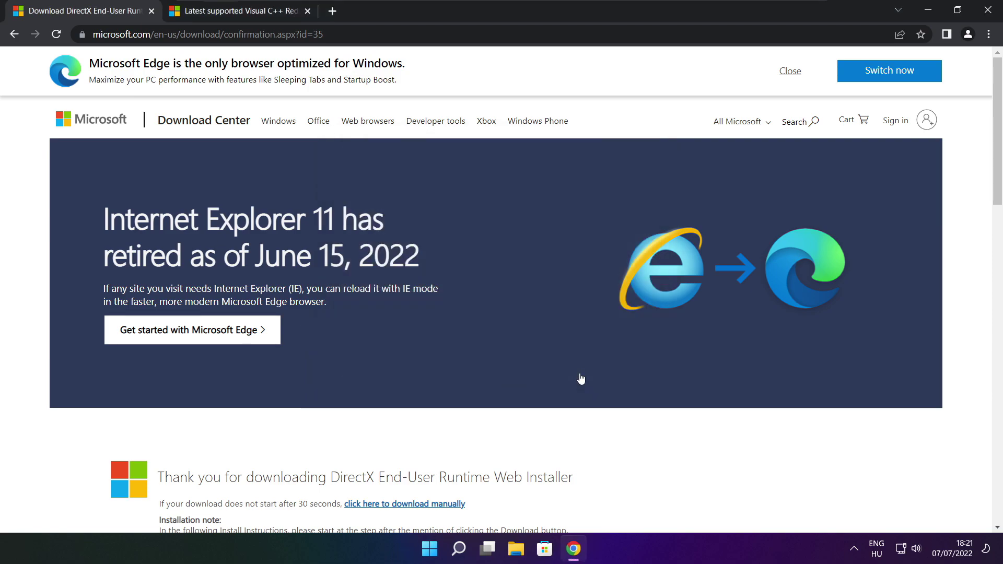
click(151, 12)
mouse_move(432, 34)
mouse_down()
mouse_move(92, 34)
mouse_move(433, 34)
mouse_up()
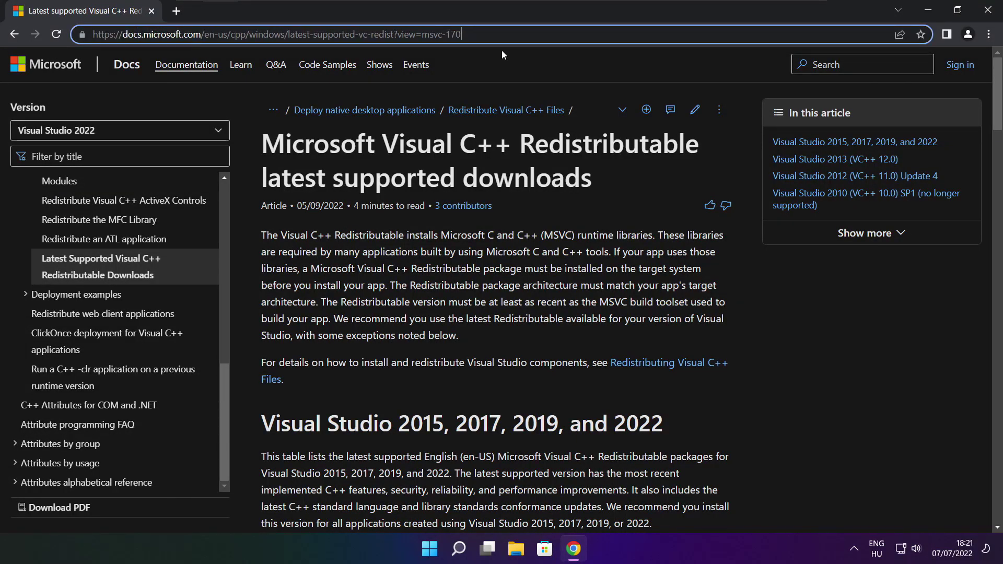
click(496, 64)
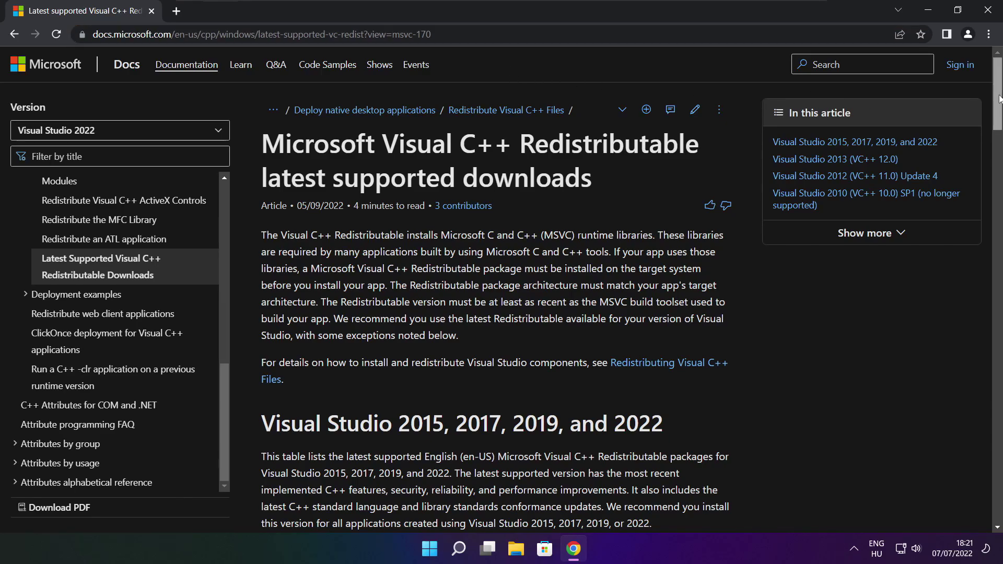
click(991, 146)
Download the ARM64, x86 and x64 Visual C++ Redistributable installers from the docs table
scroll(642, 208, up, 2)
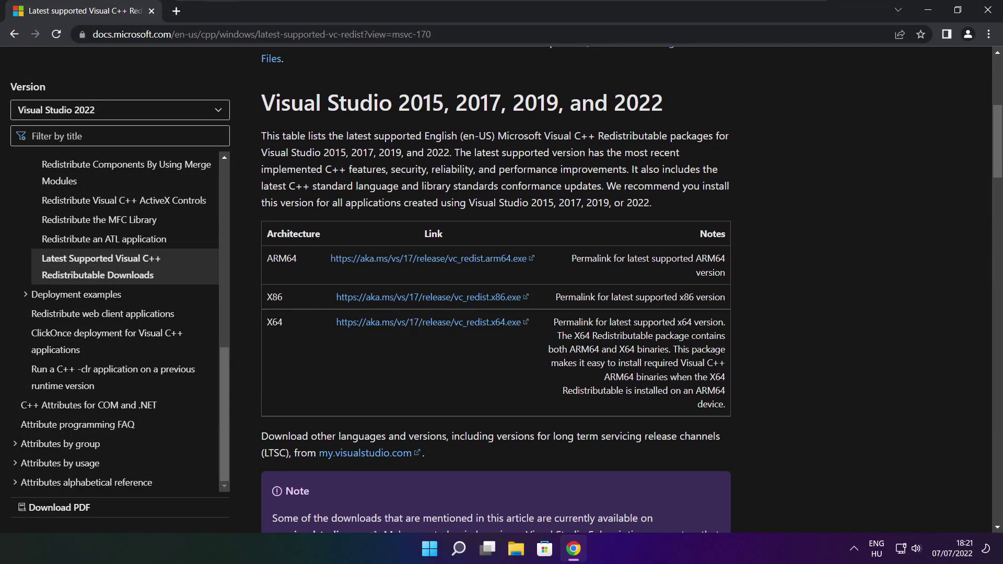
drag(265, 258, 674, 351)
click(675, 360)
click(416, 259)
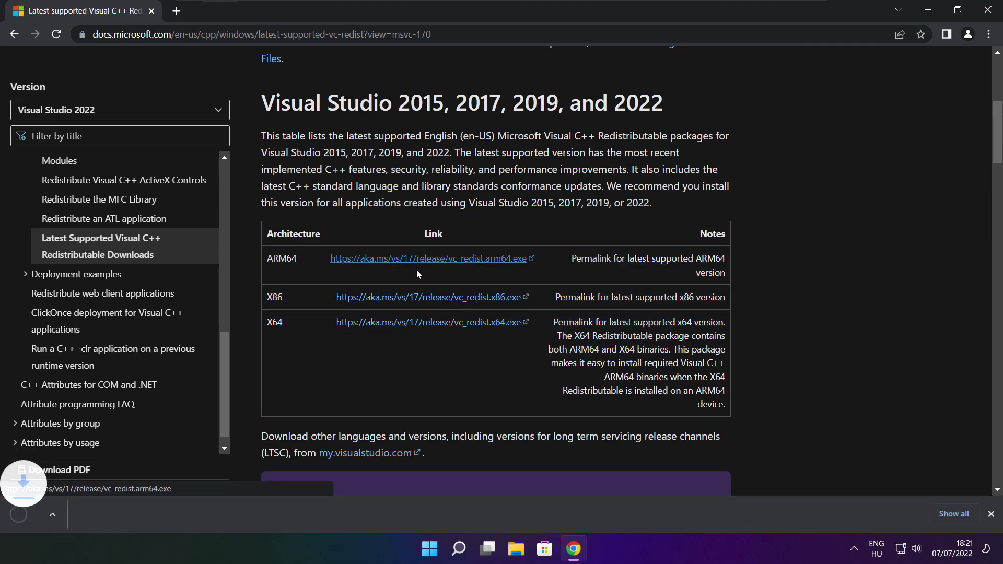
click(414, 302)
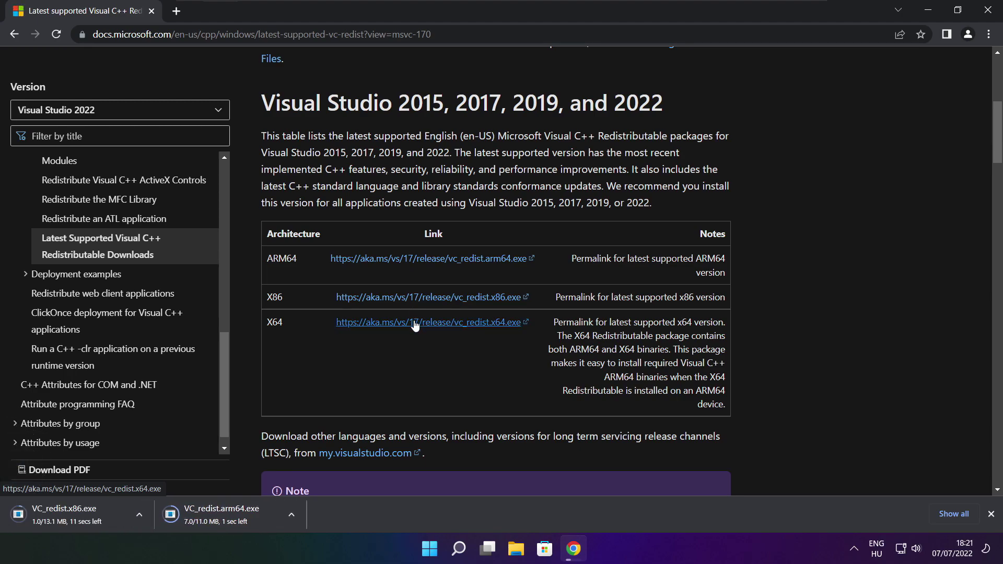
click(413, 323)
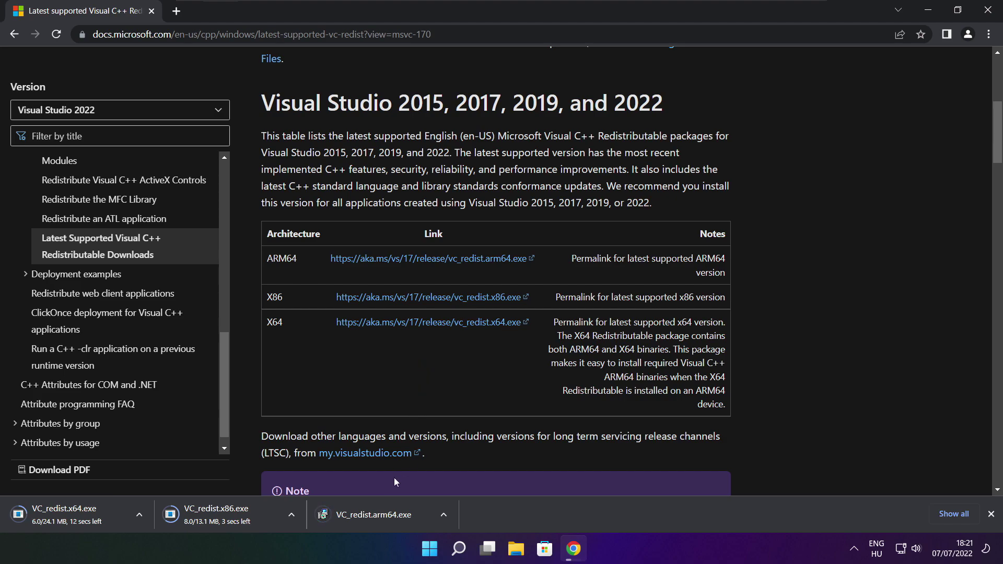
Attempt installing the ARM64 Visual C++ redistributable and dismiss its failure notice
click(382, 516)
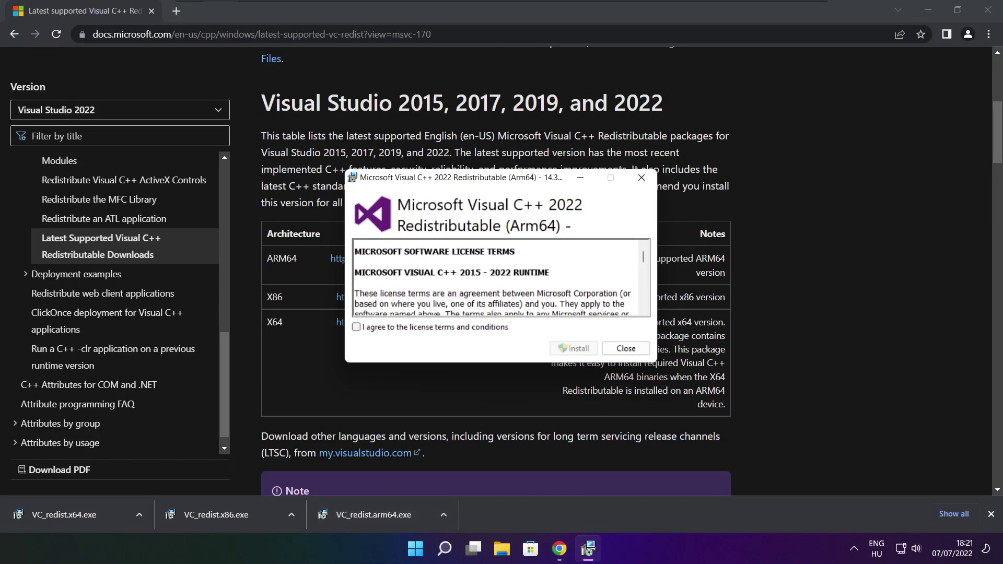
drag(644, 259, 643, 306)
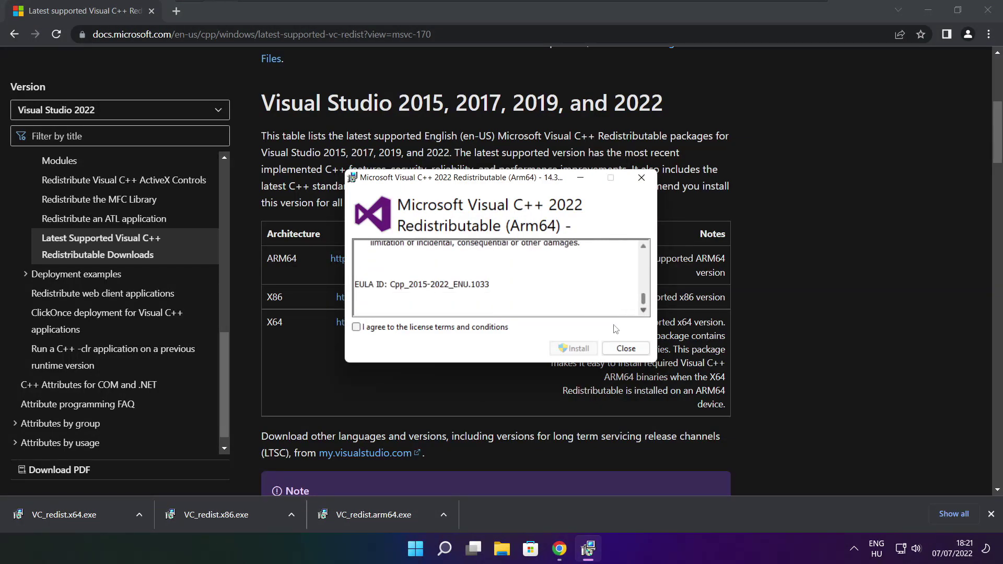
click(356, 327)
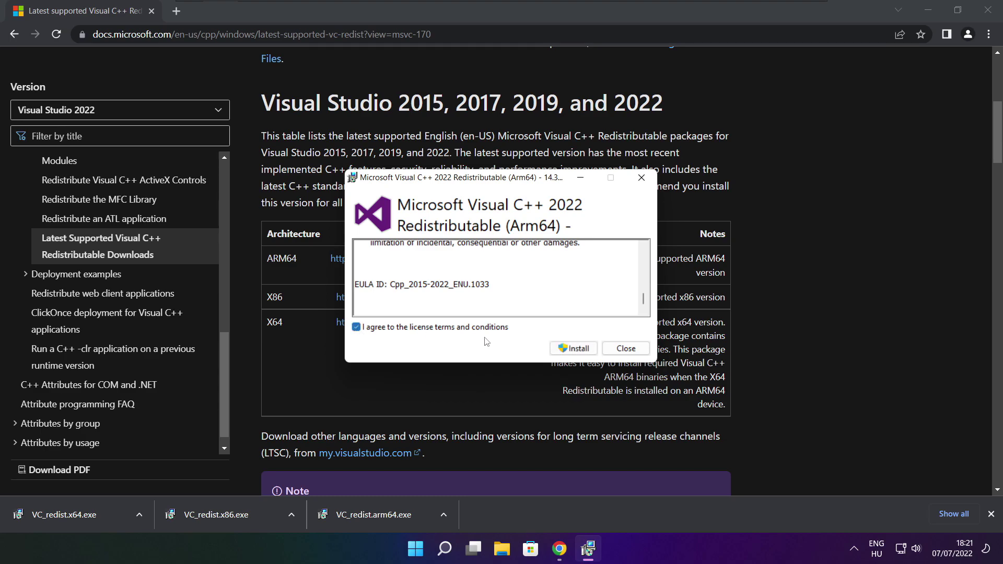
click(570, 348)
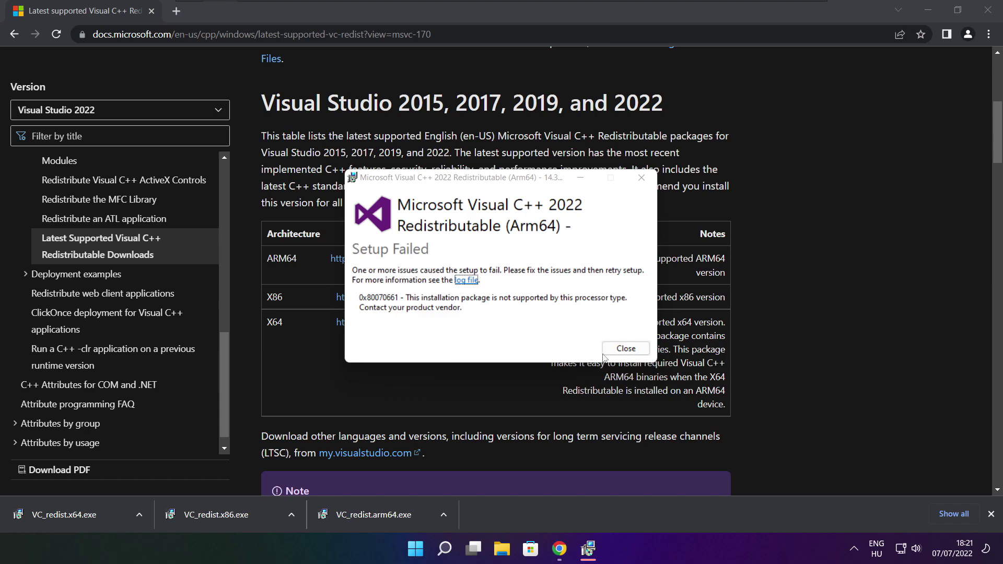
click(606, 355)
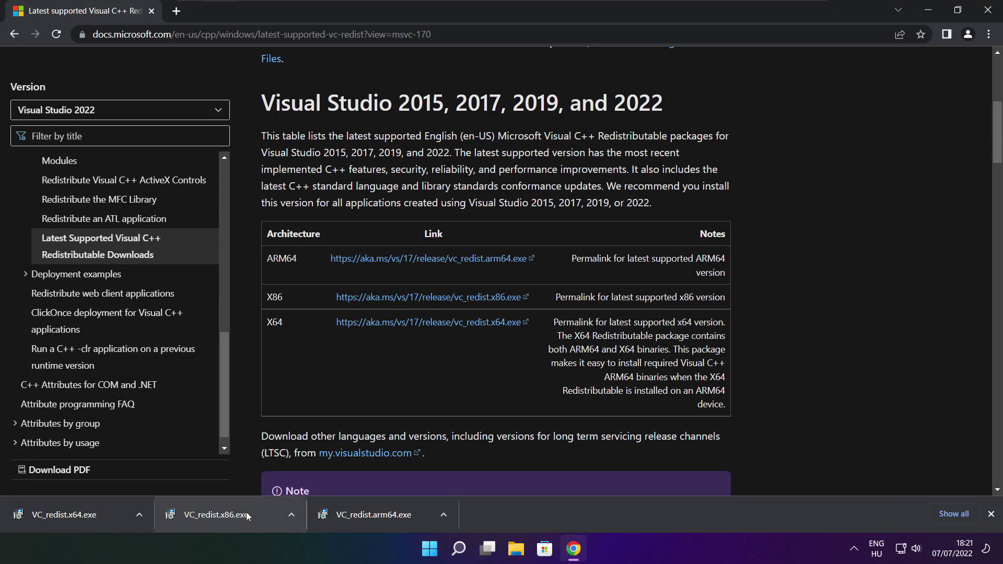
Install the x86 Visual C++ 2015-2022 Redistributable 14.32.31332 and close the installer
click(236, 515)
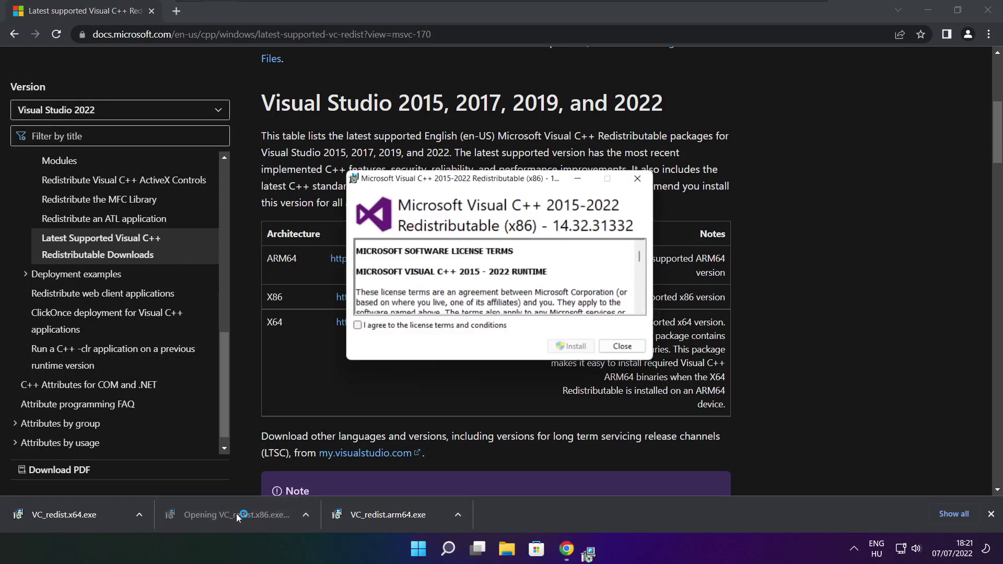
drag(643, 256, 643, 305)
click(357, 327)
click(574, 349)
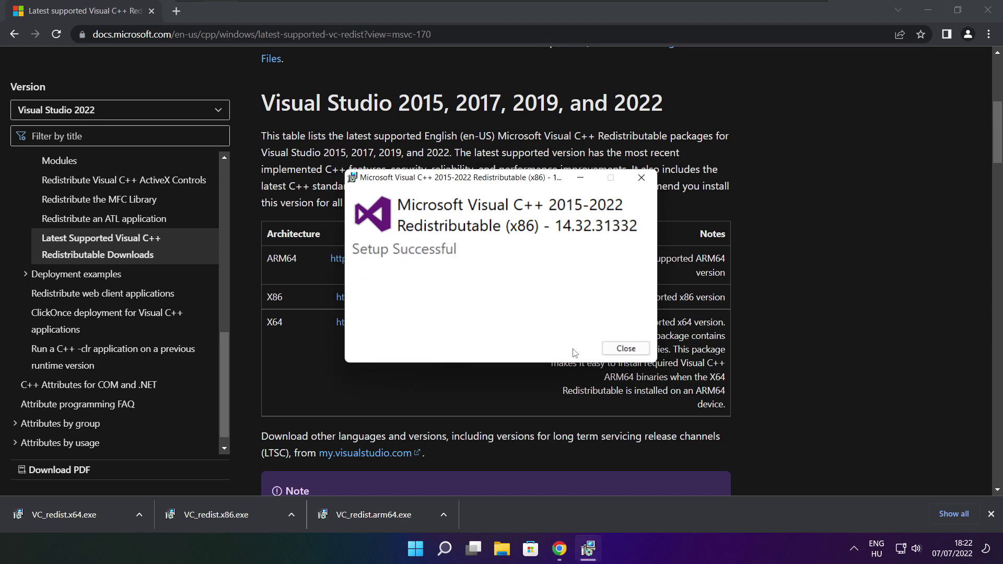
click(625, 348)
Run VC_redist.x64.exe, accept the license, and install Visual C++ 2015-2022 Redistributable 14.32.31332 (x64)
click(82, 514)
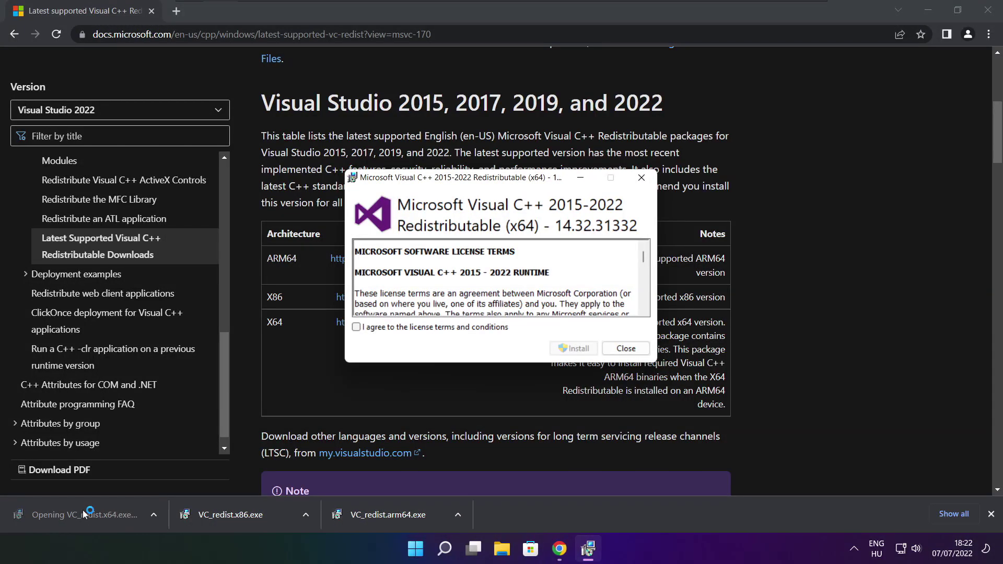
drag(643, 256, 644, 308)
click(357, 327)
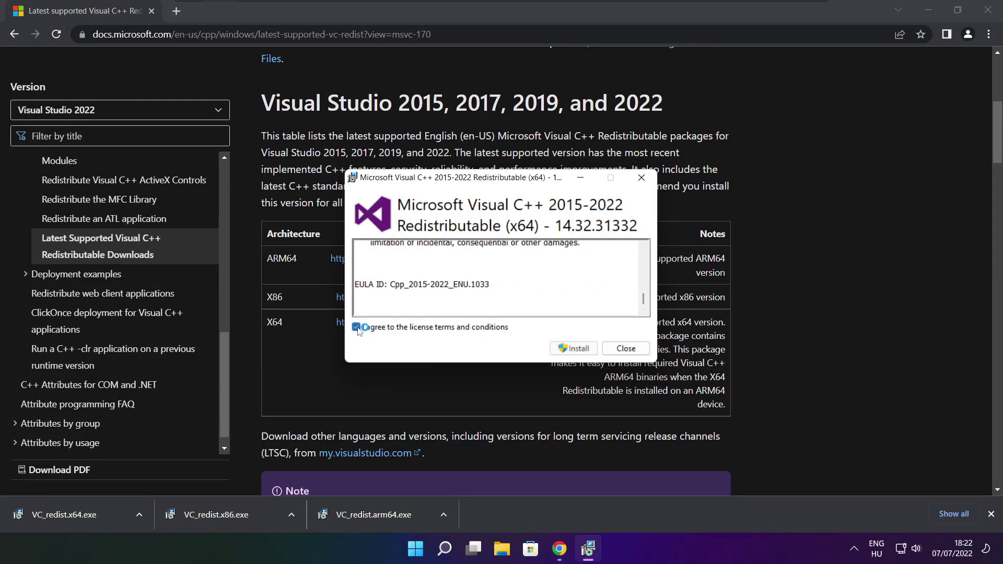
click(576, 348)
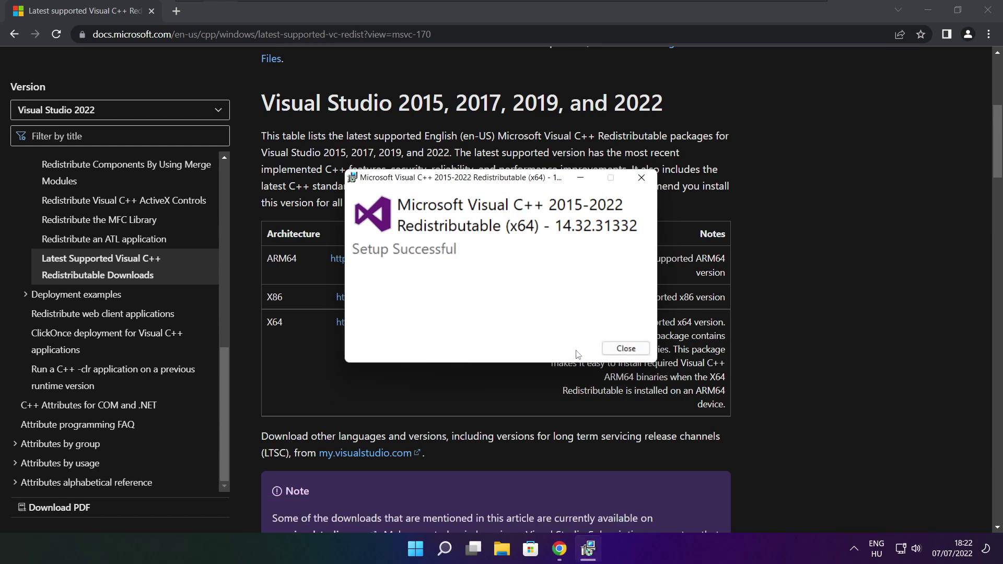
click(626, 348)
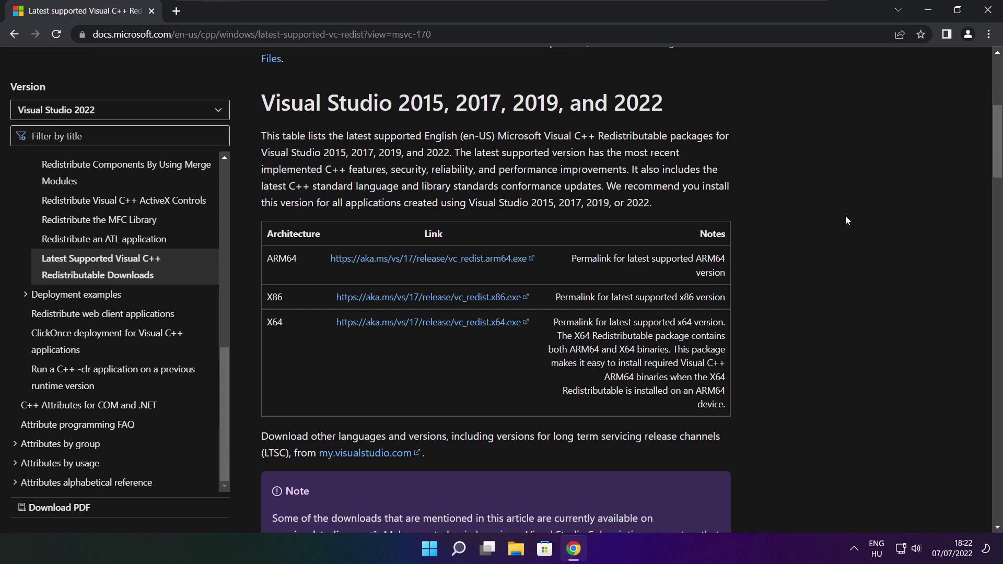
Close the browser and open Task Manager's list of startup apps
click(989, 11)
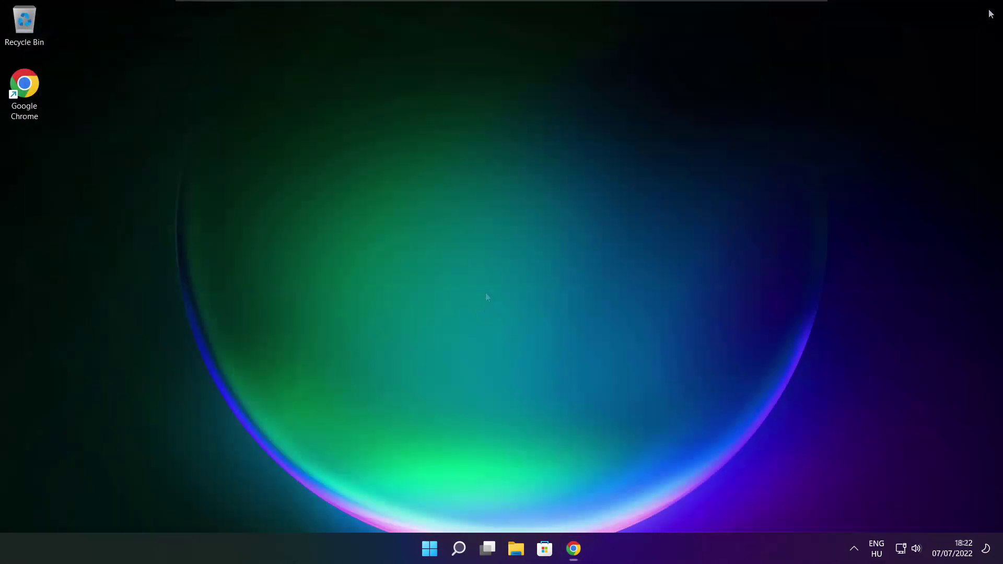
right_click(432, 551)
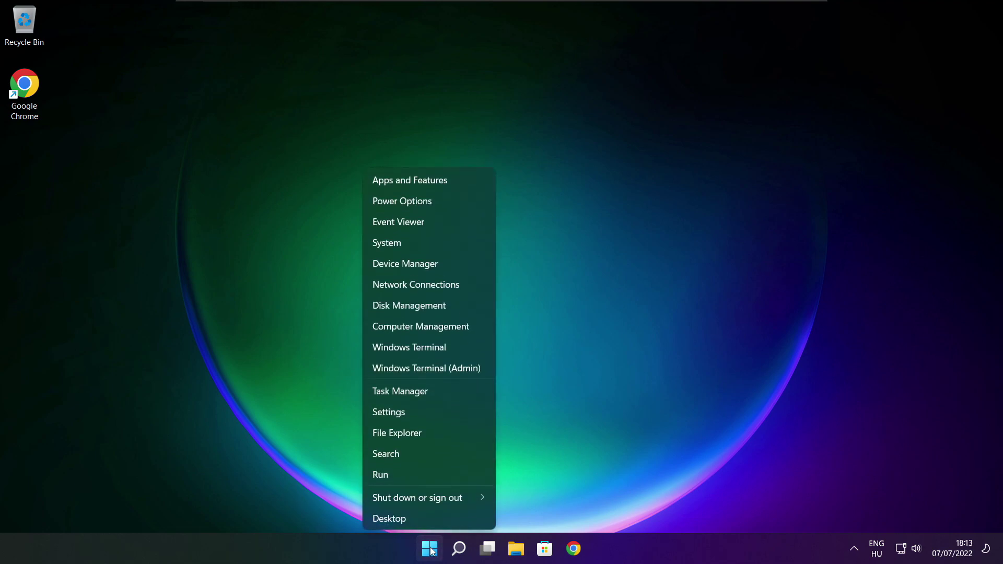
click(431, 391)
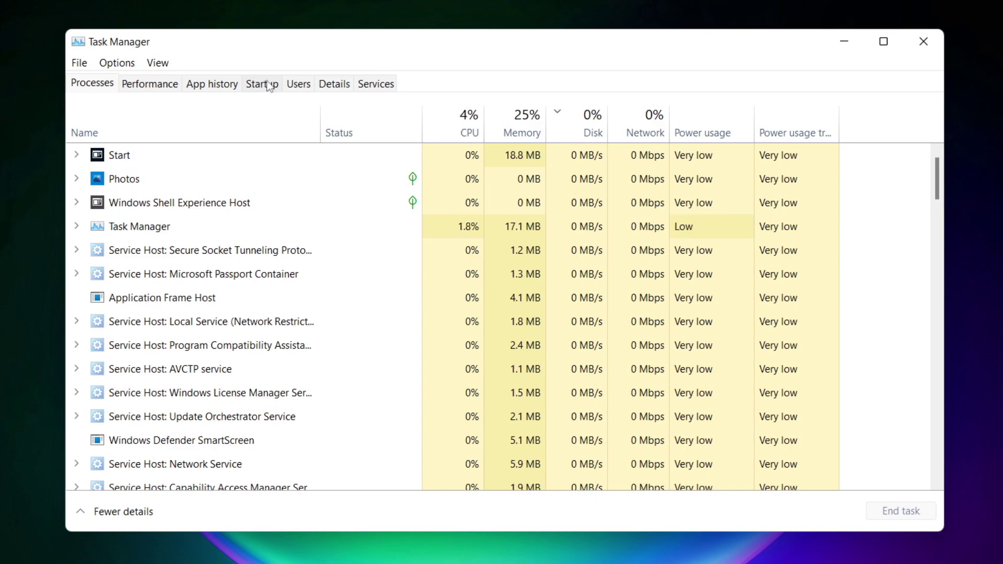
click(266, 88)
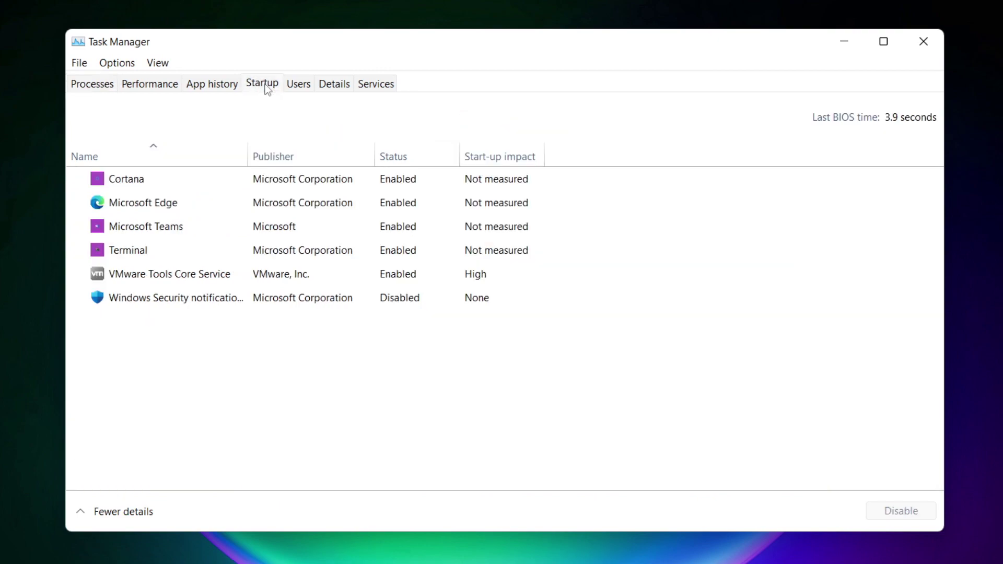
Disable Cortana, Microsoft Edge, Microsoft Teams and Terminal as startup apps
click(284, 184)
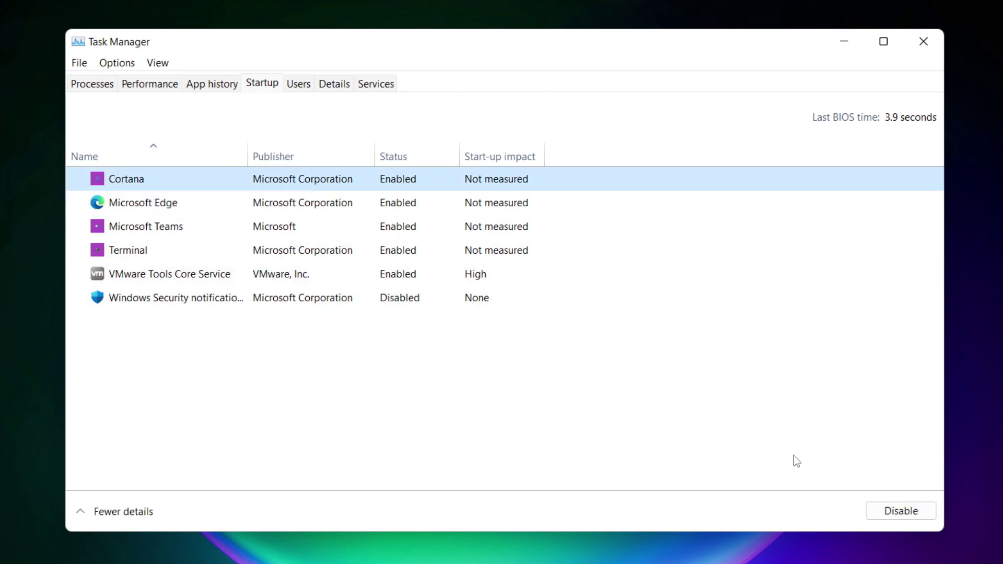
click(900, 512)
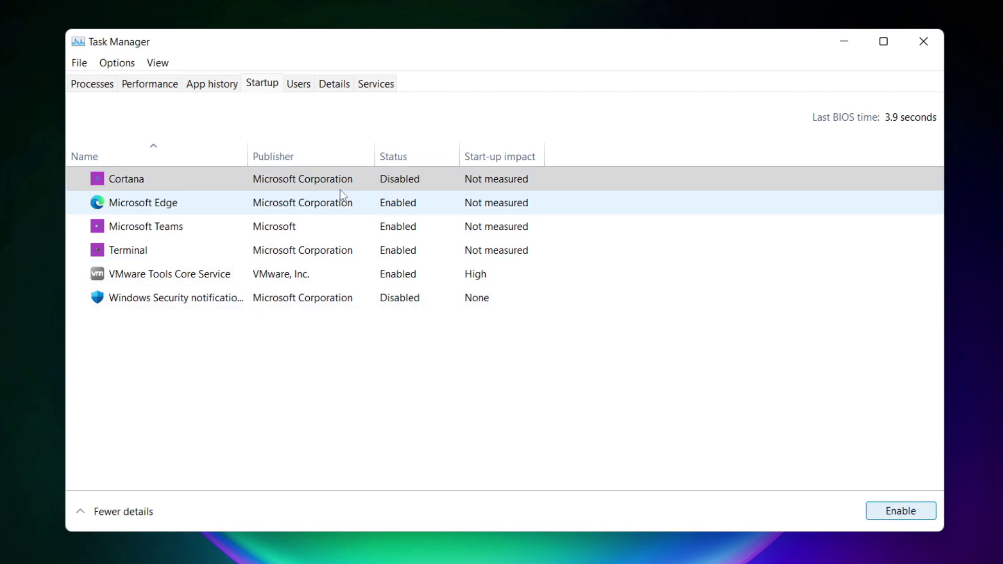
click(272, 211)
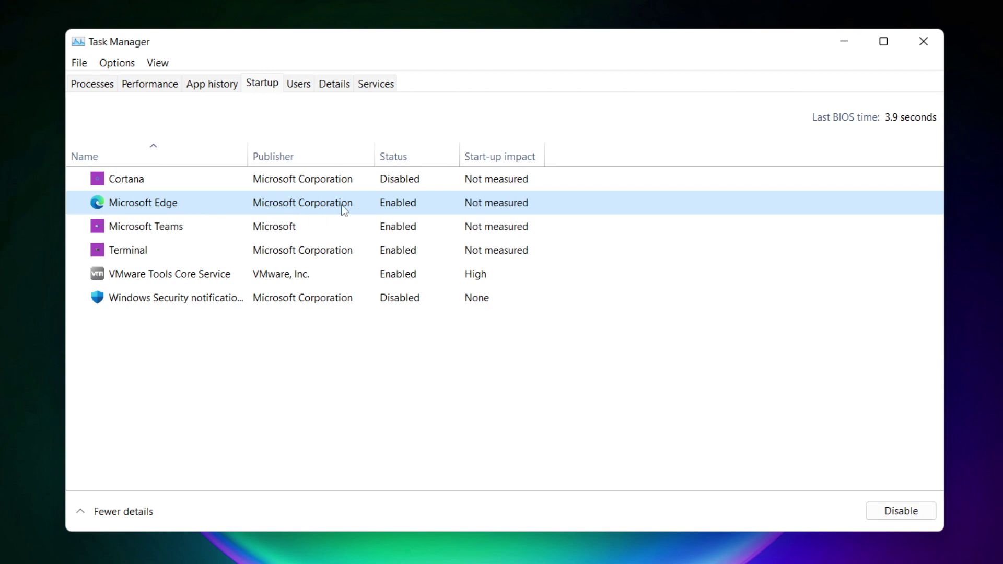
click(901, 512)
click(415, 230)
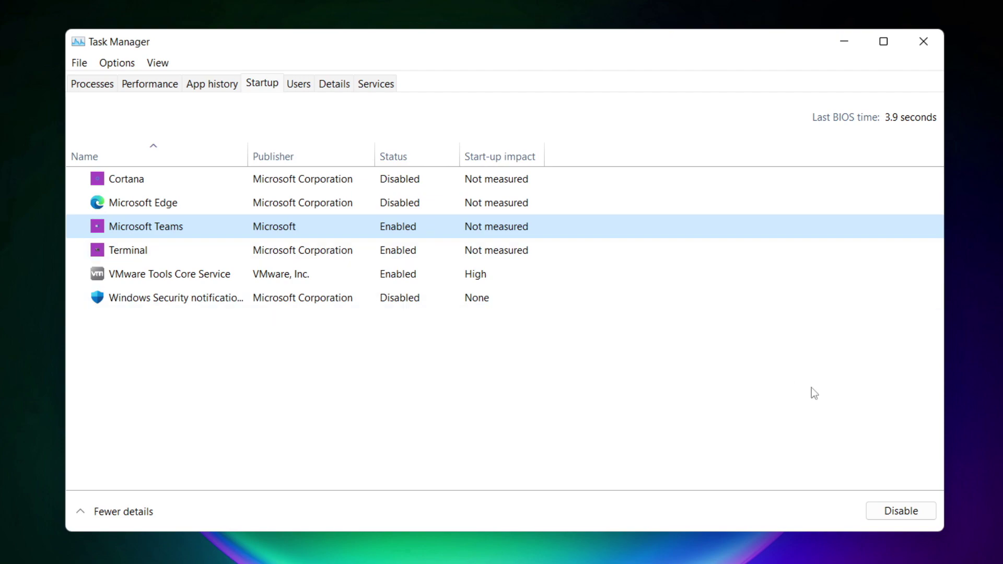
click(918, 516)
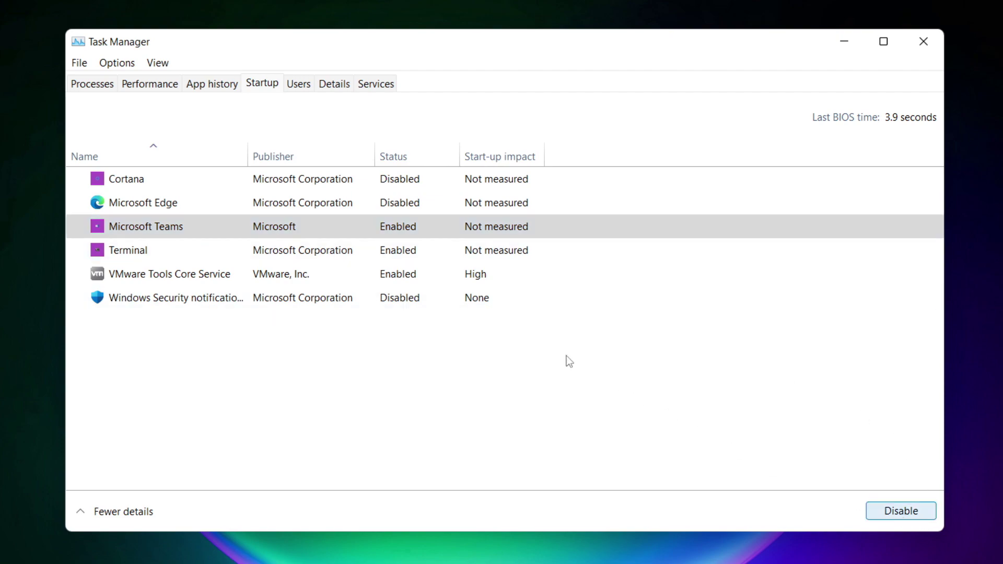
click(334, 255)
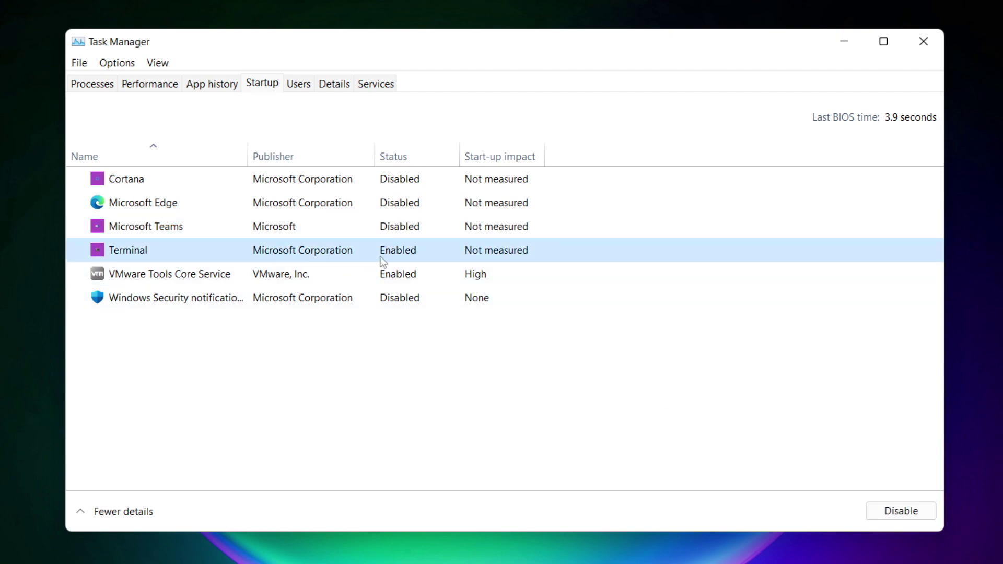
click(916, 516)
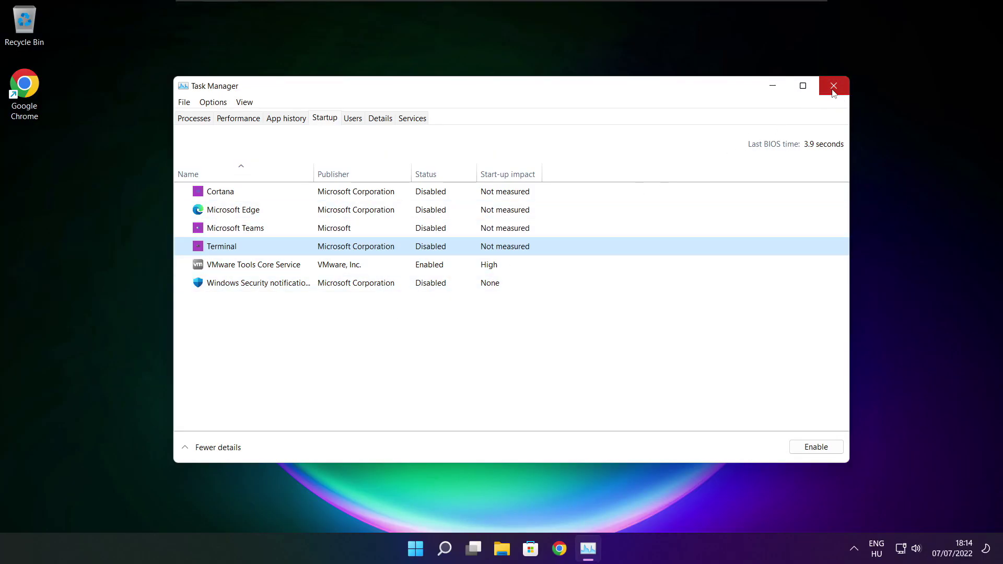
Close Task Manager, search for cmd, and run Command Prompt as administrator
click(833, 86)
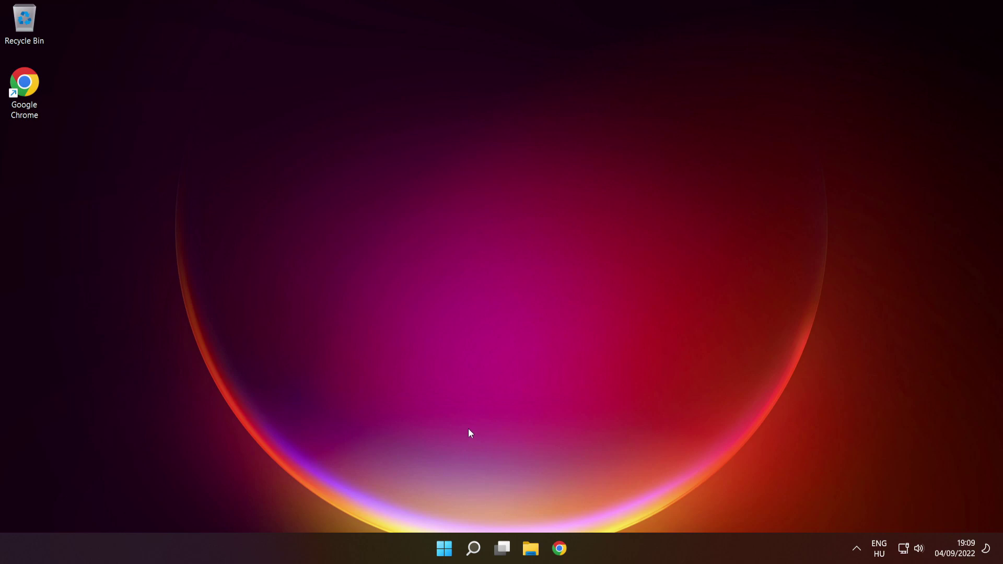
mouse_move(468, 556)
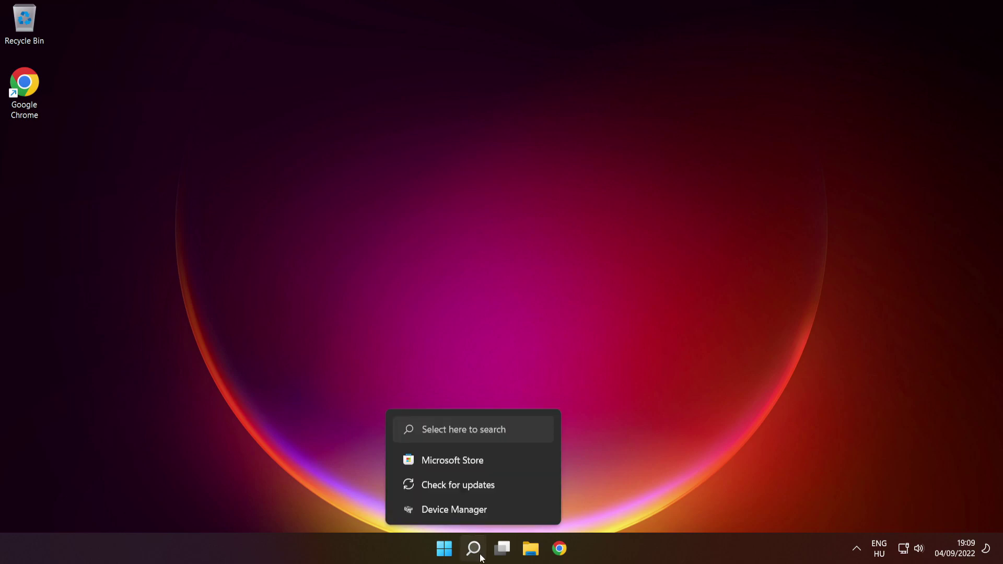
click(476, 553)
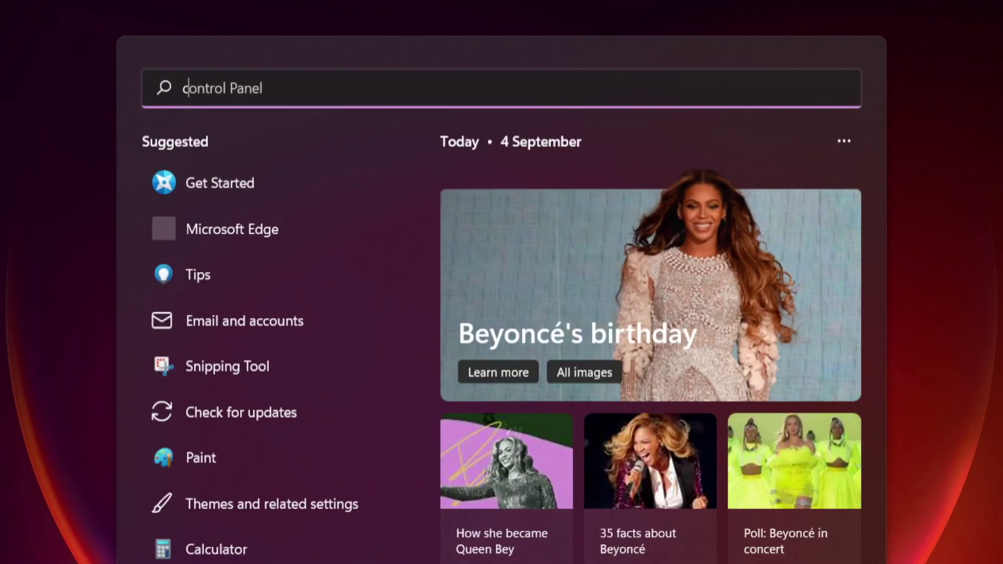
text(cmd)
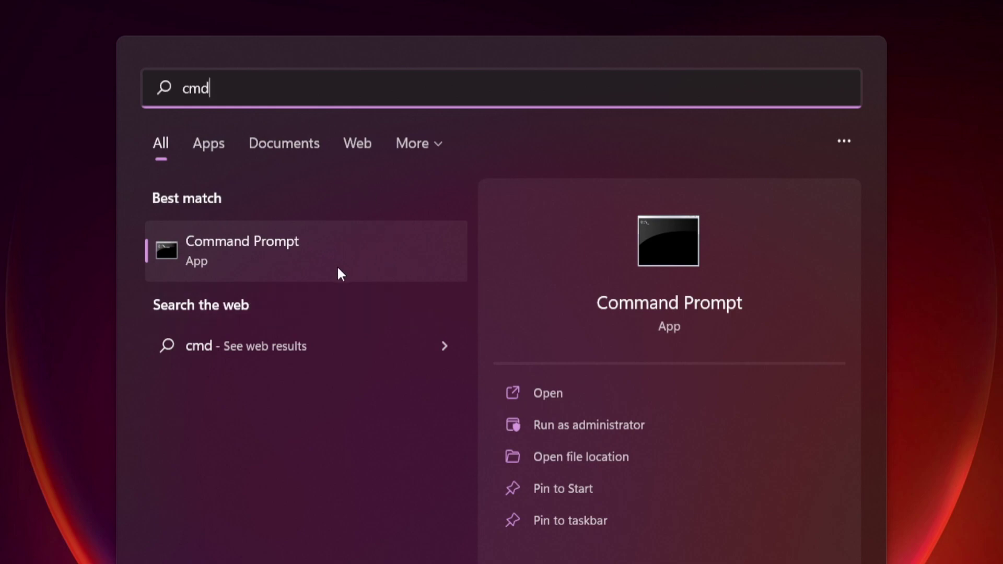
right_click(368, 252)
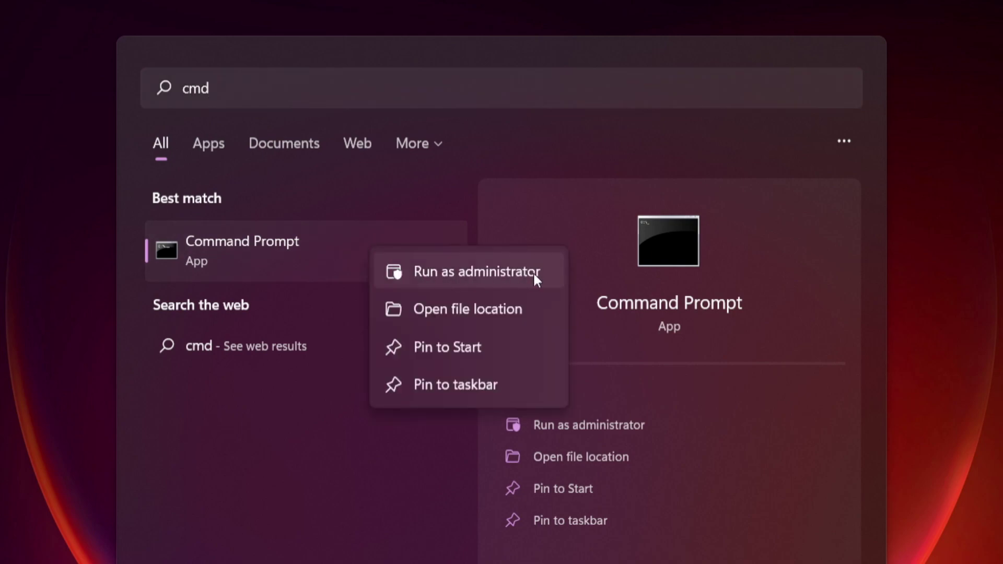
click(477, 270)
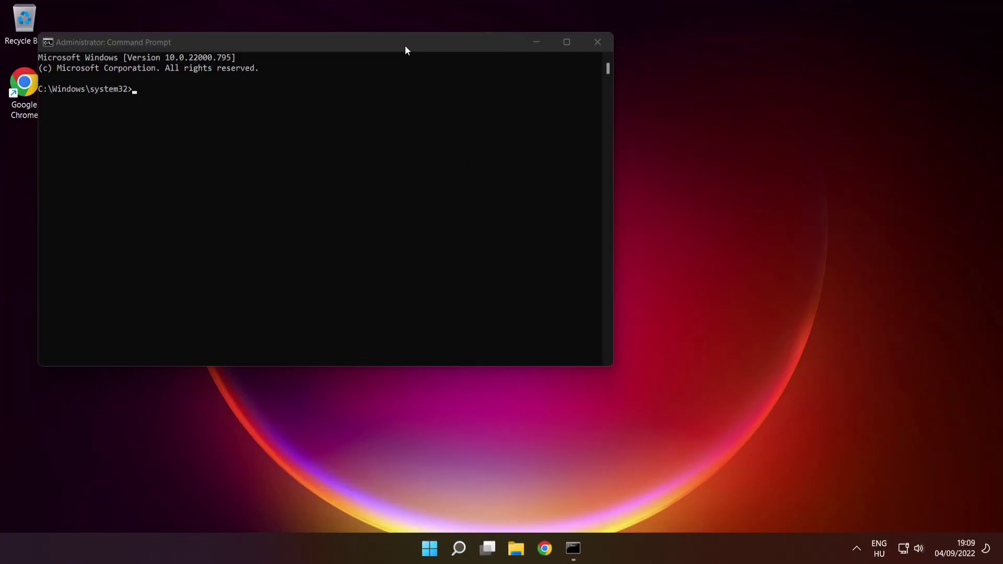
Centre the Command Prompt window and run sfc /scannow until verification reaches 100%
drag(404, 44, 577, 126)
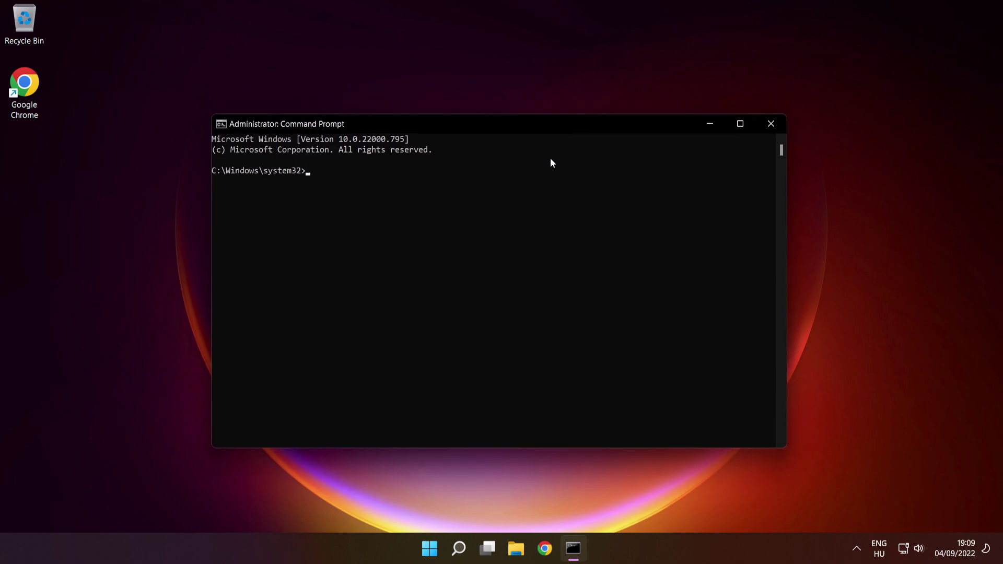
text(sfc /scannow)
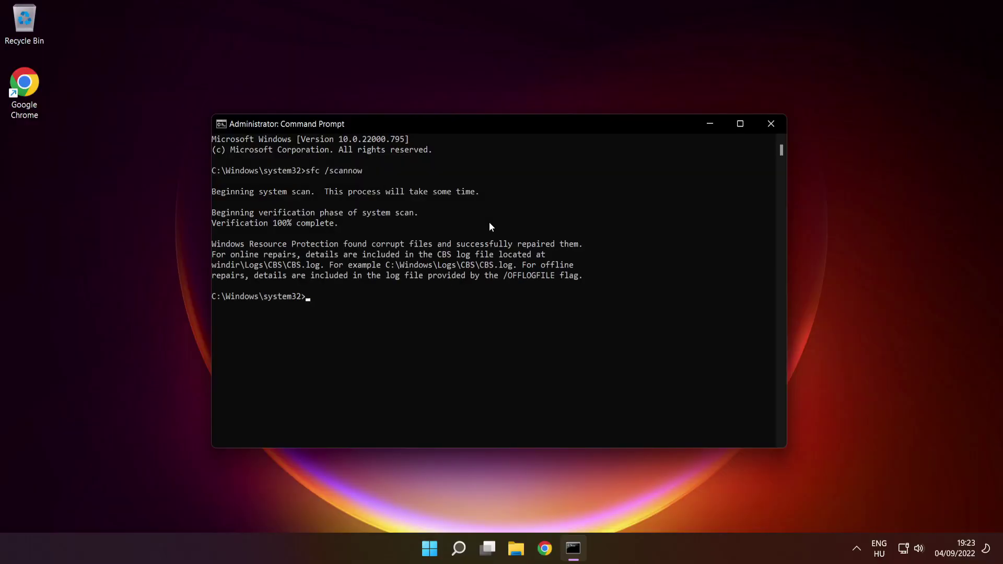
Close Command Prompt and bring up the Start menu's Sleep, Shut down and Restart options
click(772, 125)
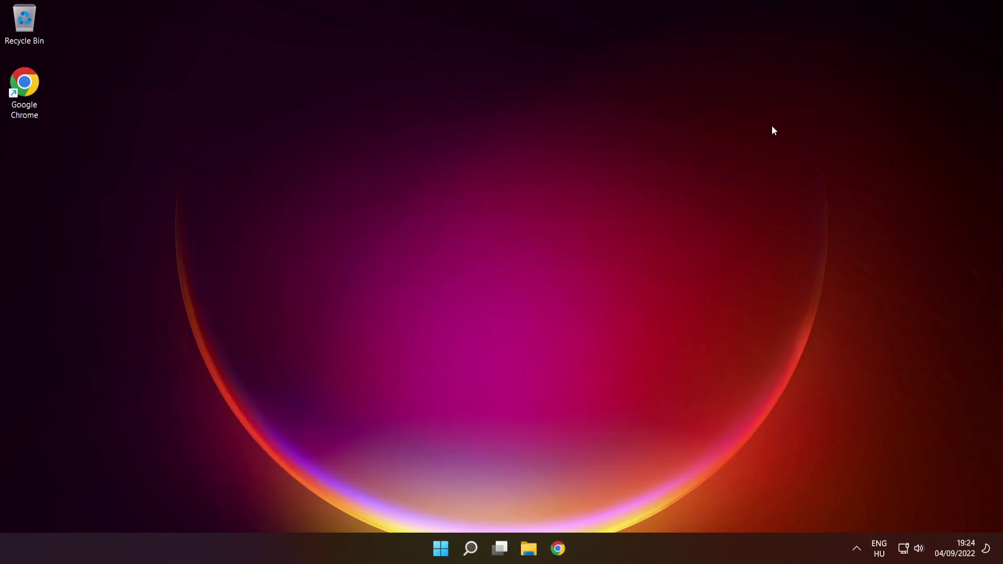
click(444, 548)
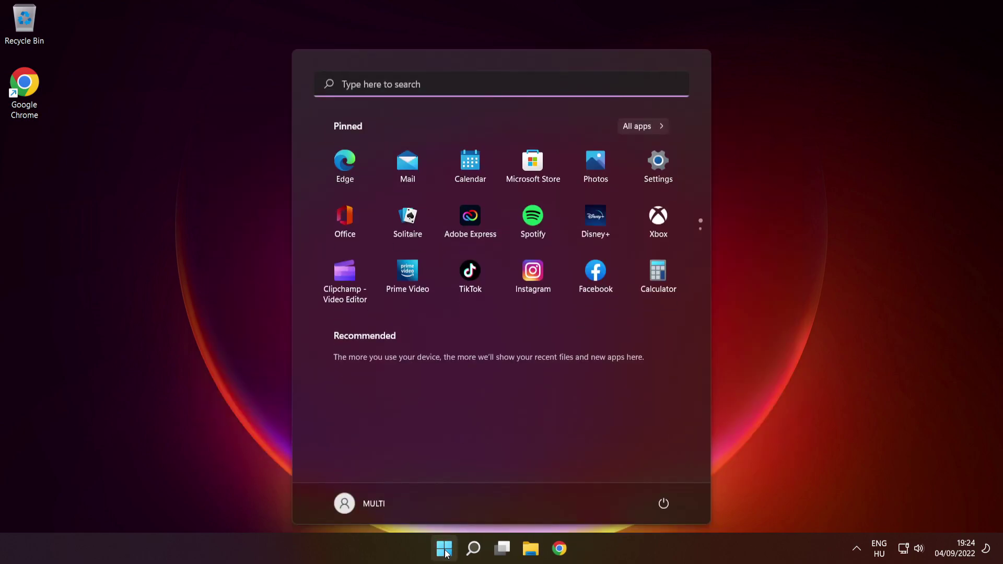
click(663, 503)
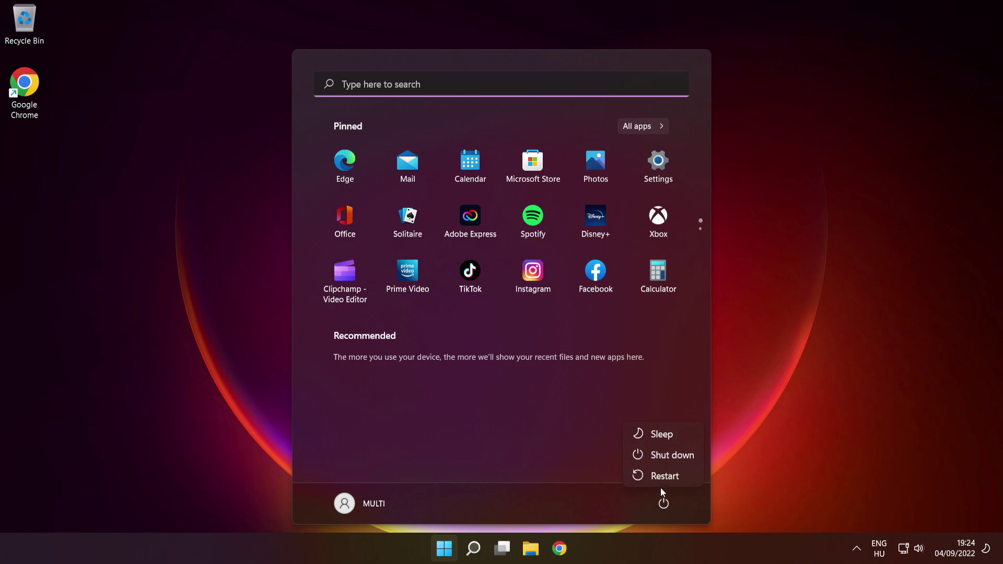